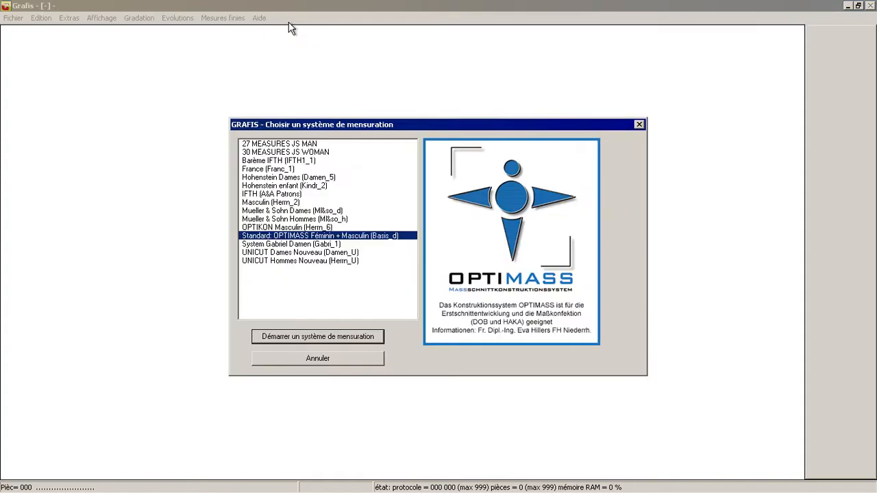
# - Start the Standard: OPTIMASS Féminin + Masculin measurement system and insert the Haut 50 construction from Grafis - Hauts, Hauts féminins
pyautogui.click(309, 336)
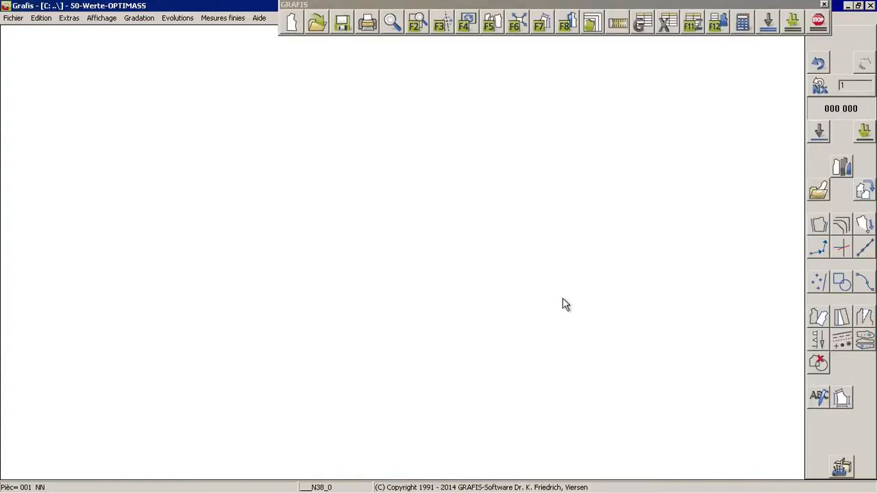
pyautogui.click(817, 191)
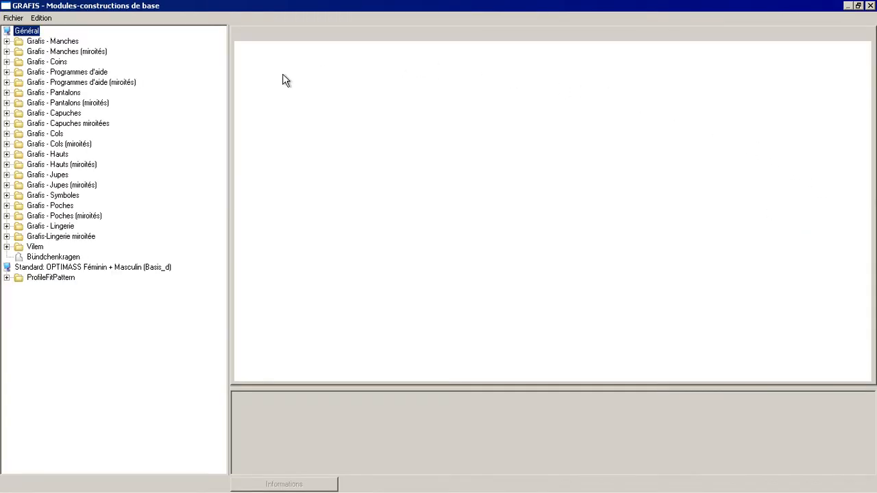
pyautogui.click(7, 154)
pyautogui.click(19, 164)
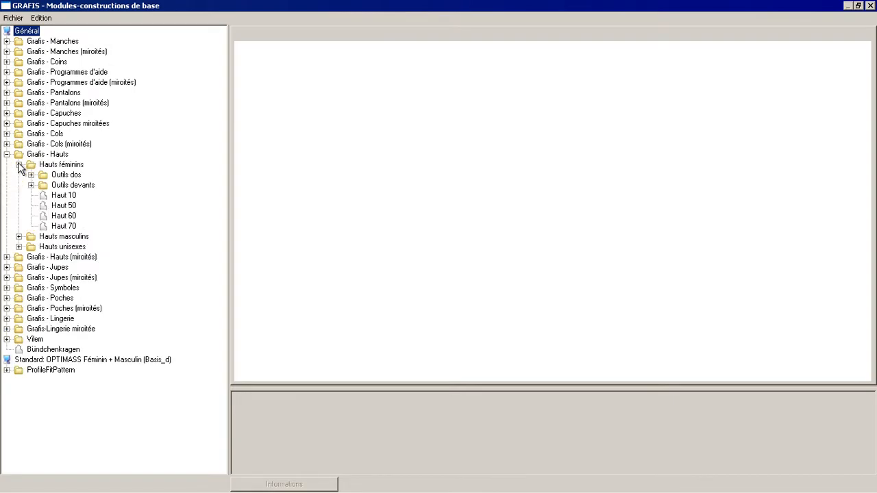
pyautogui.doubleClick(55, 205)
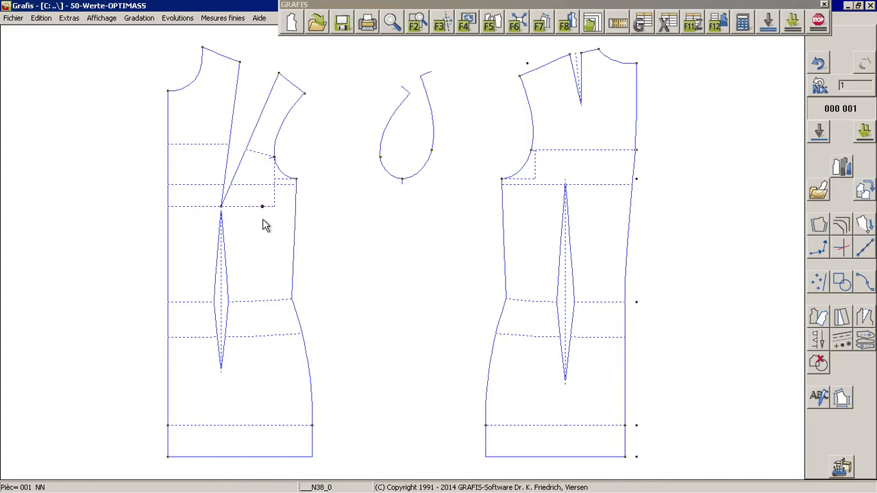
# - Review the measurement table for size N38 from the size table
pyautogui.click(639, 26)
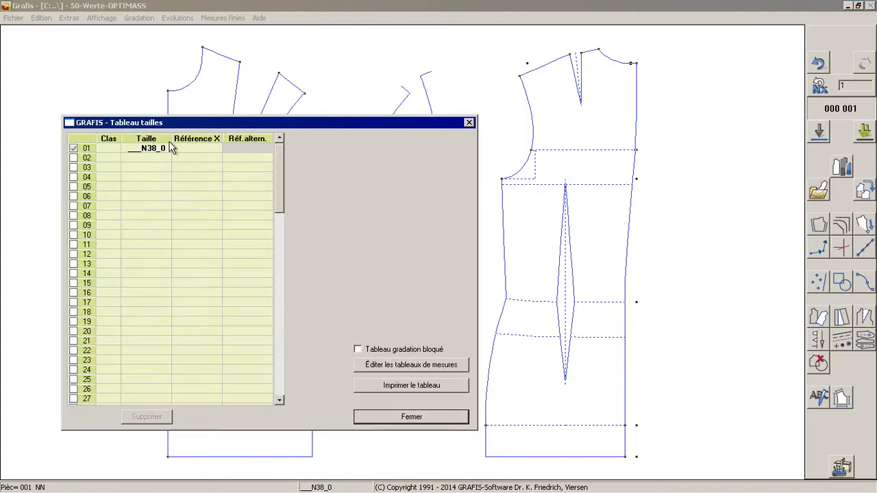
pyautogui.click(370, 367)
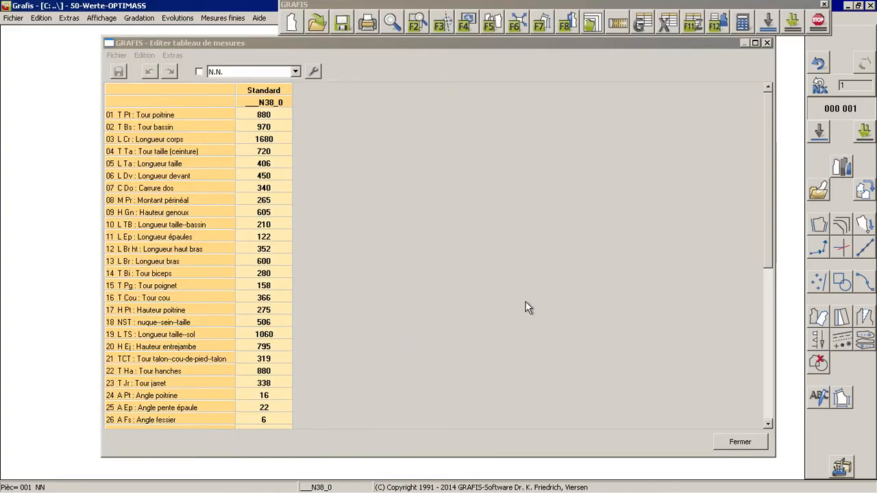
pyautogui.click(739, 442)
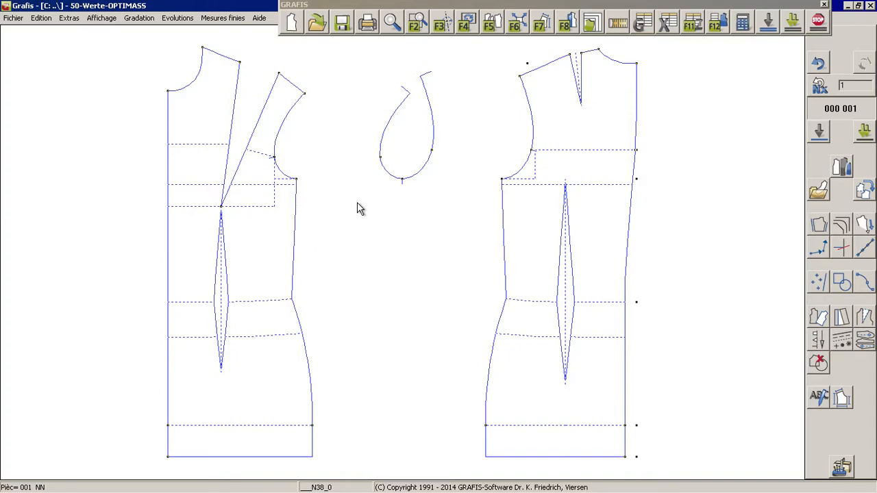
# - Open the Haut 50 construction for interactive editing and turn on the width measurement display in its options
pyautogui.click(308, 236)
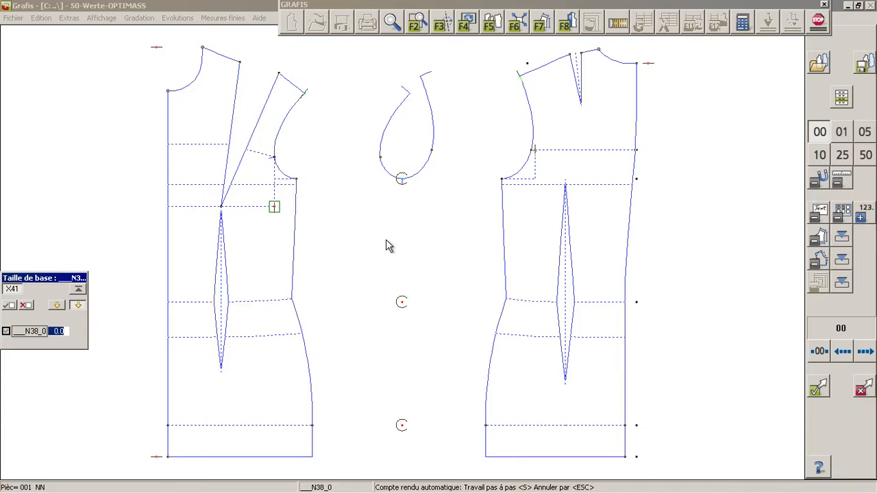
pyautogui.rightClick(362, 248)
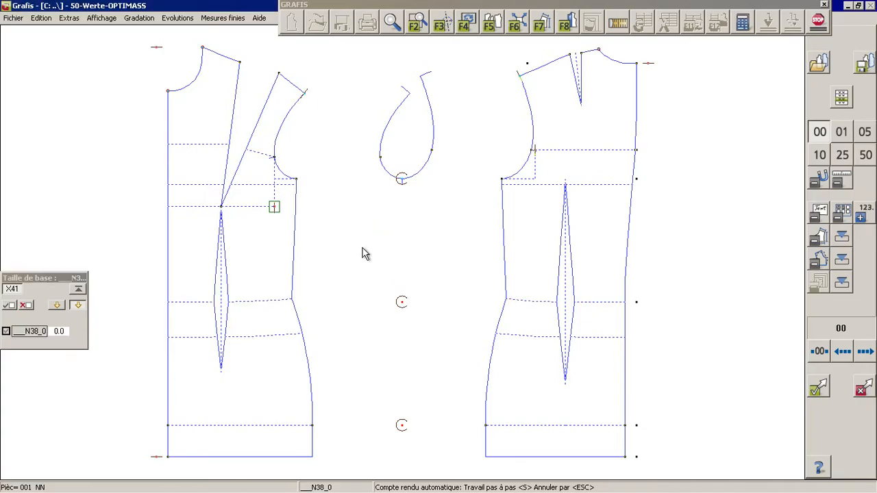
pyautogui.click(226, 73)
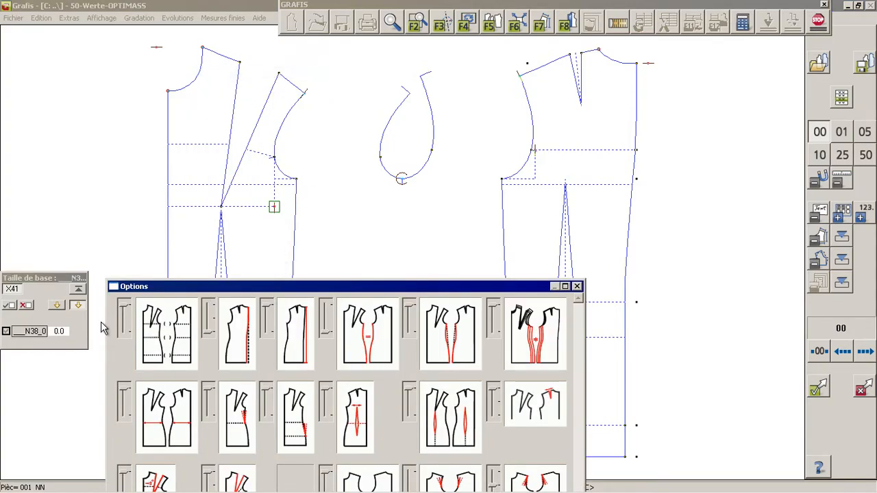
pyautogui.moveTo(157, 286); pyautogui.dragTo(300, 130)
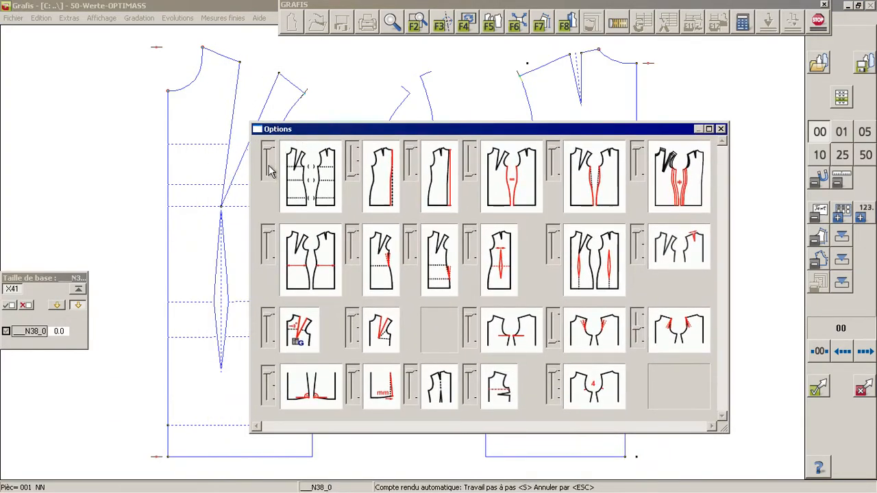
pyautogui.click(310, 176)
pyautogui.moveTo(376, 136); pyautogui.dragTo(615, 156)
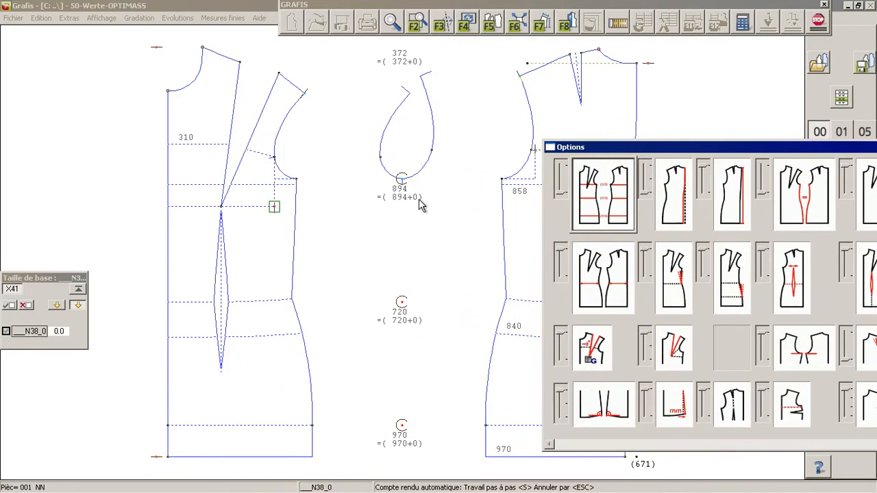
pyautogui.moveTo(656, 151); pyautogui.dragTo(299, 141)
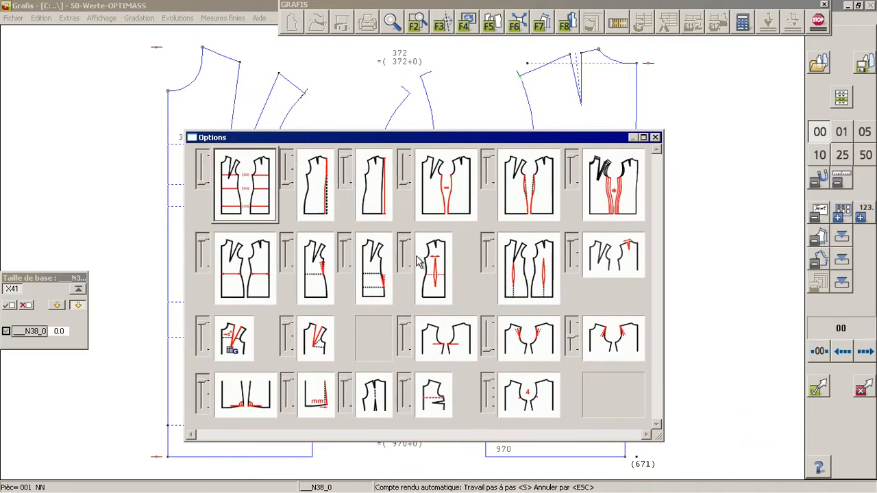
# - Switch the side seam above the waist to the curved shape in the construction options
pyautogui.moveTo(388, 137); pyautogui.dragTo(607, 115)
pyautogui.click(507, 241)
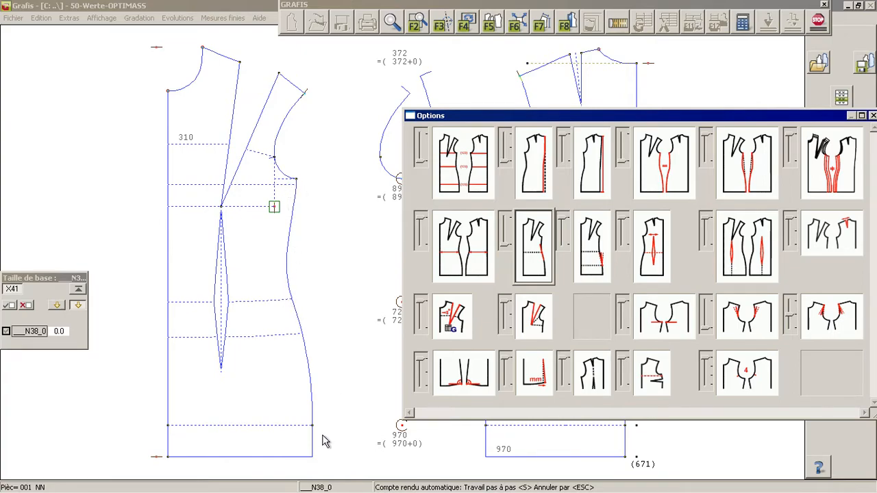
pyautogui.click(503, 233)
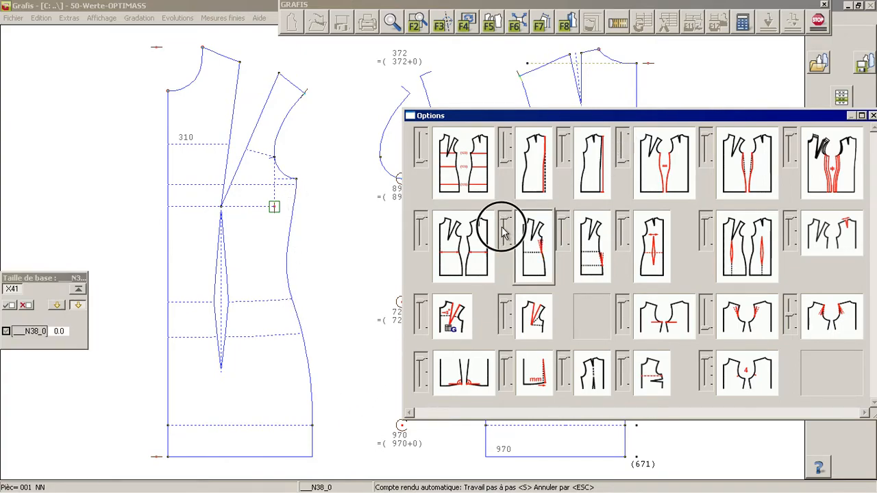
pyautogui.moveTo(826, 121); pyautogui.dragTo(731, 125)
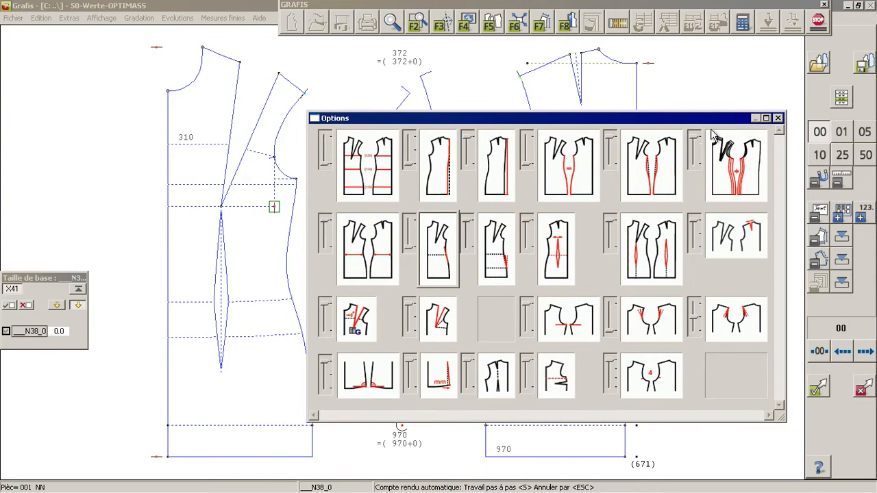
pyautogui.click(778, 118)
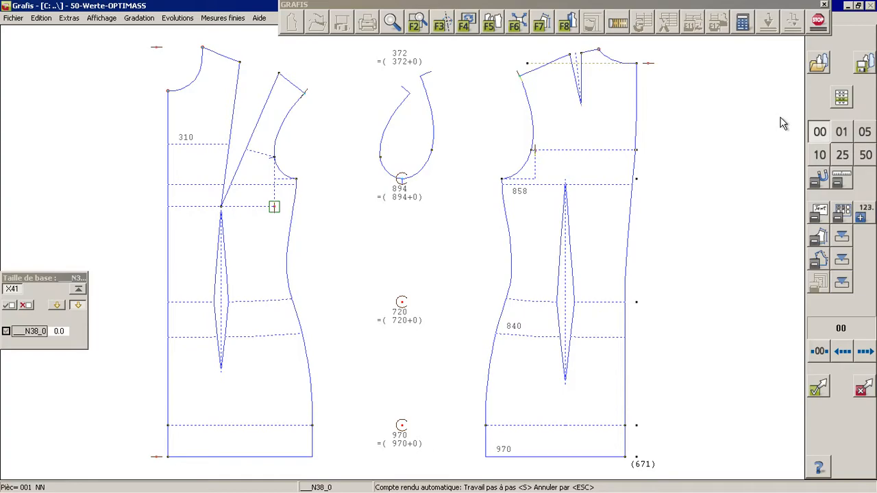
# - Set the adjustment increment to 05 and the chest ease to 60
pyautogui.click(867, 135)
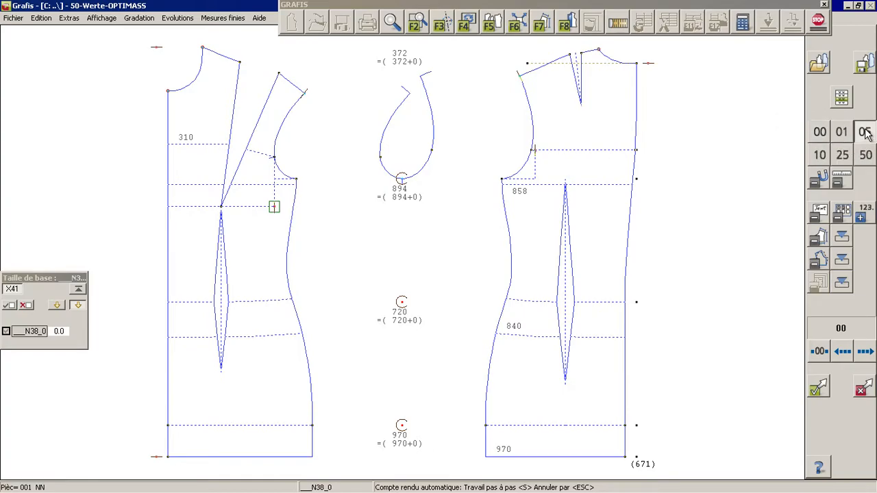
pyautogui.click(401, 183)
pyautogui.click(407, 182)
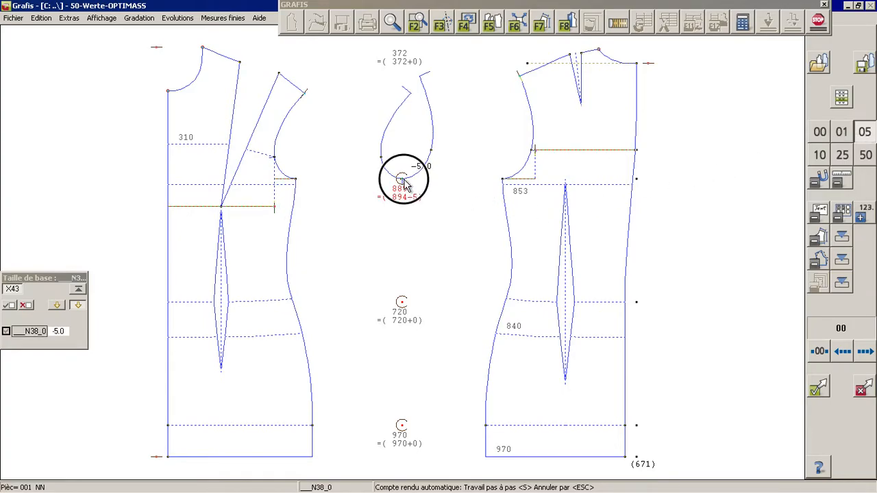
pyautogui.moveTo(409, 185); pyautogui.dragTo(423, 195)
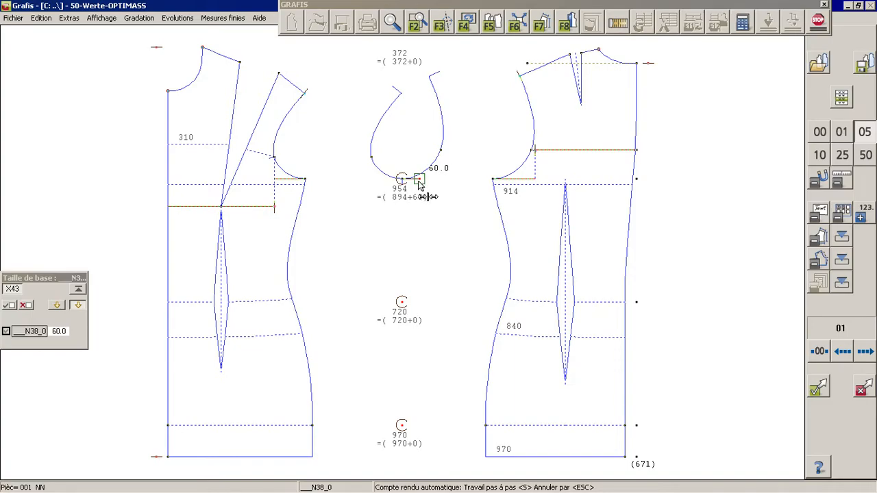
pyautogui.click(421, 186)
# - Widen the front at the armhole by 5 and the back width by 10
pyautogui.click(275, 210)
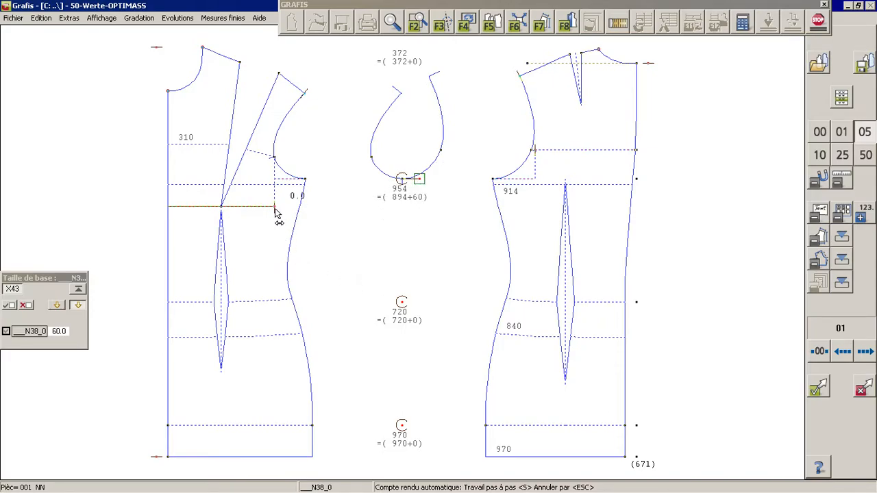
pyautogui.click(278, 214)
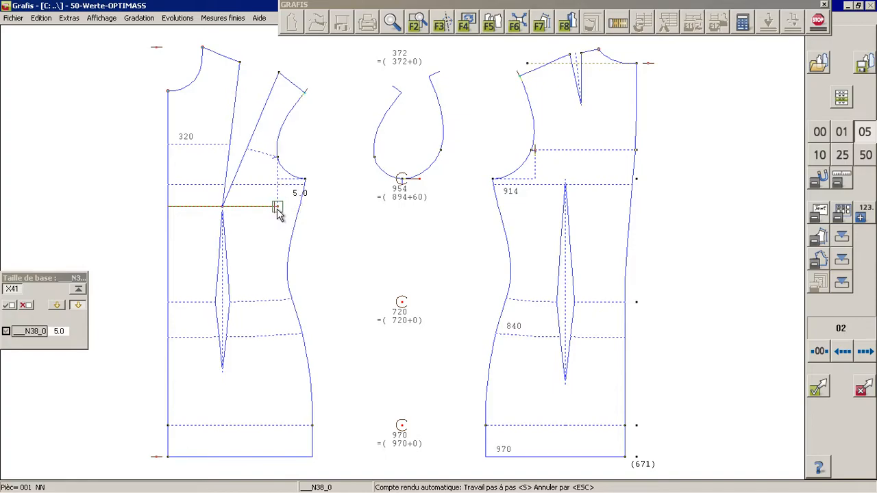
pyautogui.click(530, 156)
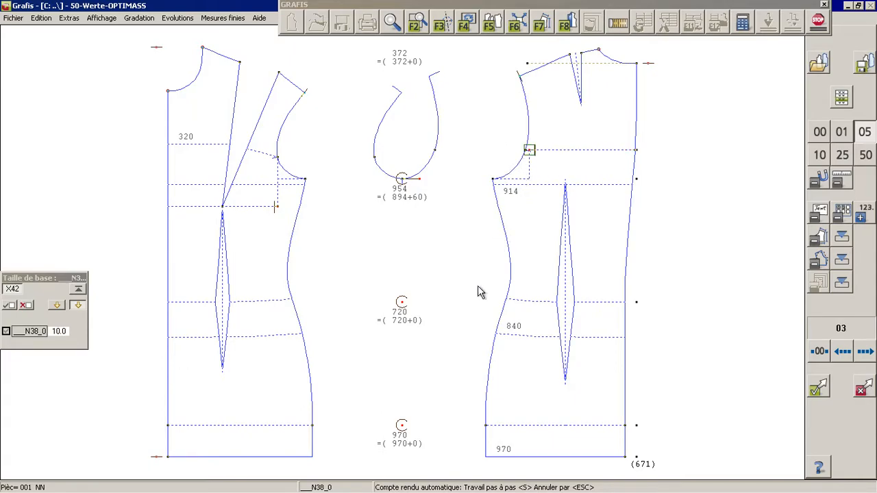
# - Set the waist ease to 40 and the hip ease to 30
pyautogui.moveTo(405, 305); pyautogui.dragTo(422, 305)
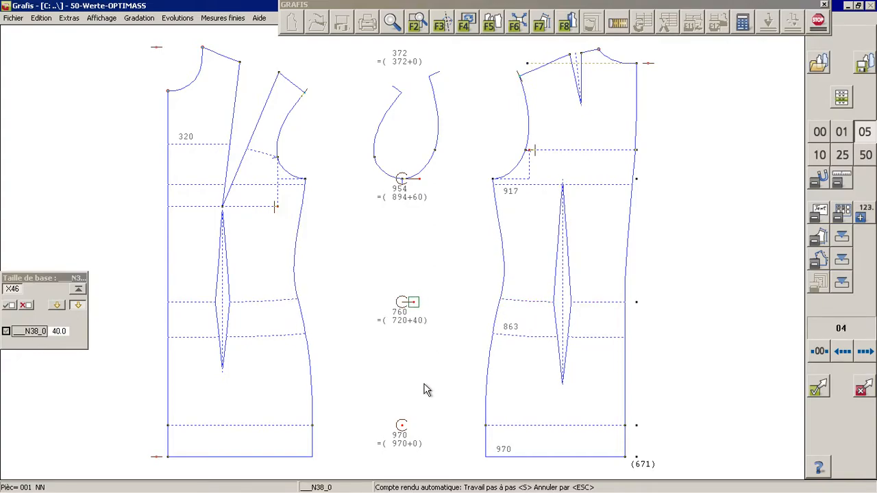
pyautogui.moveTo(406, 432)
pyautogui.mouseDown()
pyautogui.moveTo(420, 430)
pyautogui.moveTo(411, 431)
pyautogui.mouseUp()
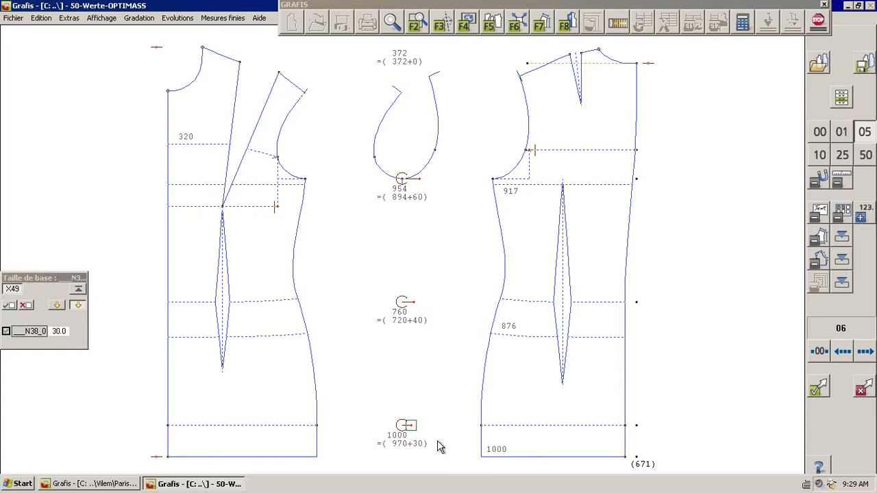
pyautogui.click(414, 427)
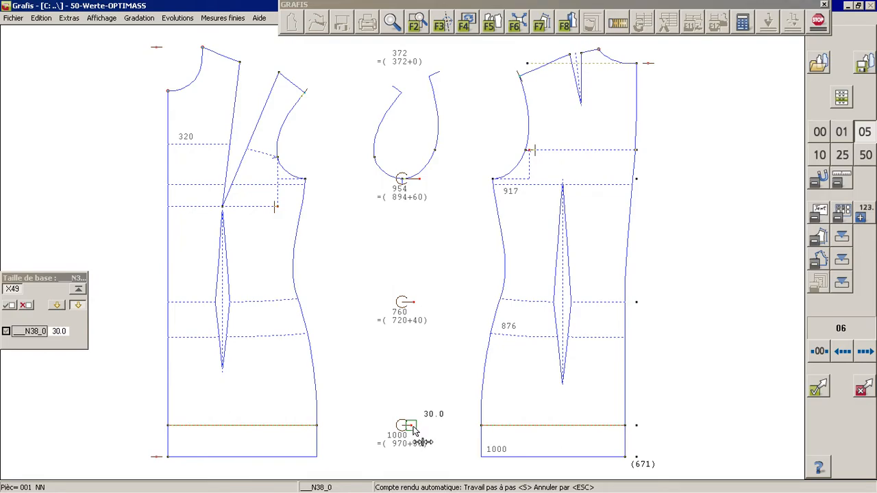
# - Activate the Déplacement de lignes points and lower the base of the armhole with a value of -15
pyautogui.rightClick(410, 233)
pyautogui.click(294, 99)
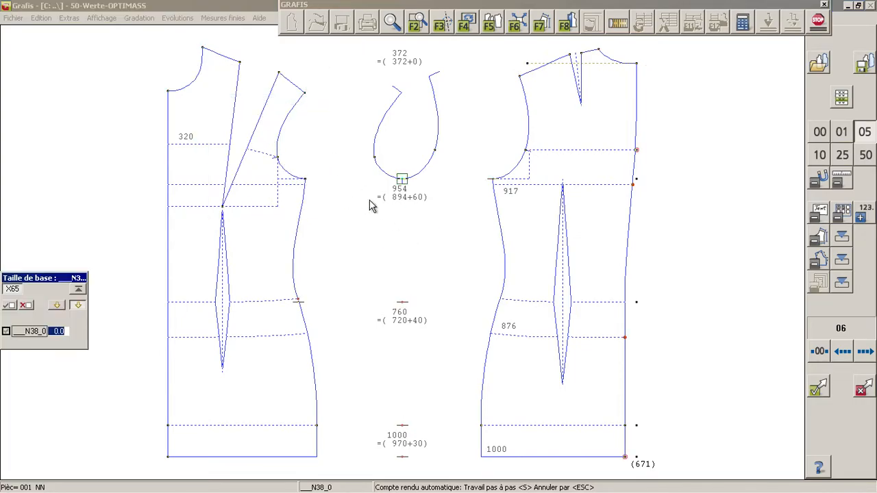
pyautogui.click(402, 180)
pyautogui.moveTo(403, 180); pyautogui.dragTo(403, 194)
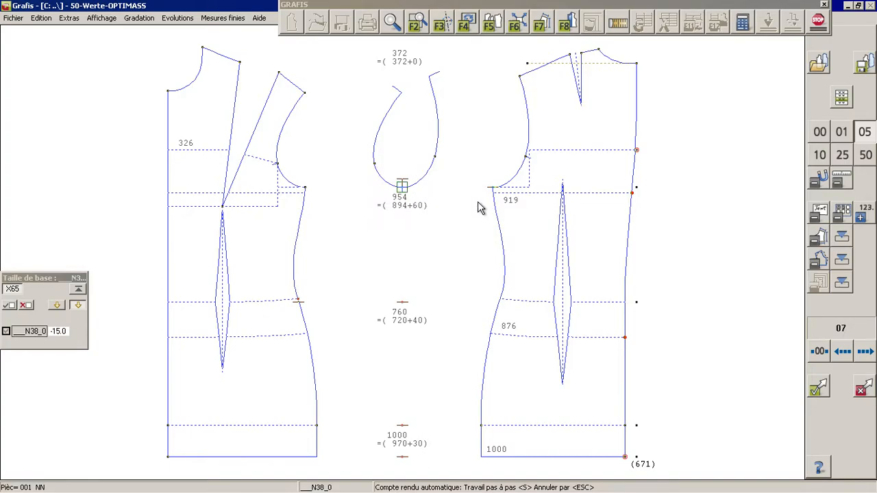
# - Raise the hem line to a value of 111, refining it with increment 01, for a back length of 560
pyautogui.click(402, 458)
pyautogui.moveTo(403, 464); pyautogui.dragTo(403, 458)
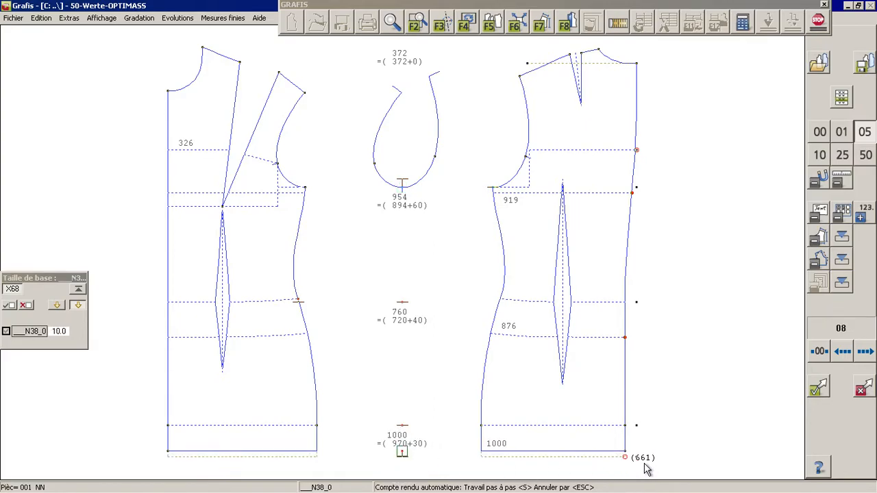
pyautogui.moveTo(403, 460); pyautogui.dragTo(413, 398)
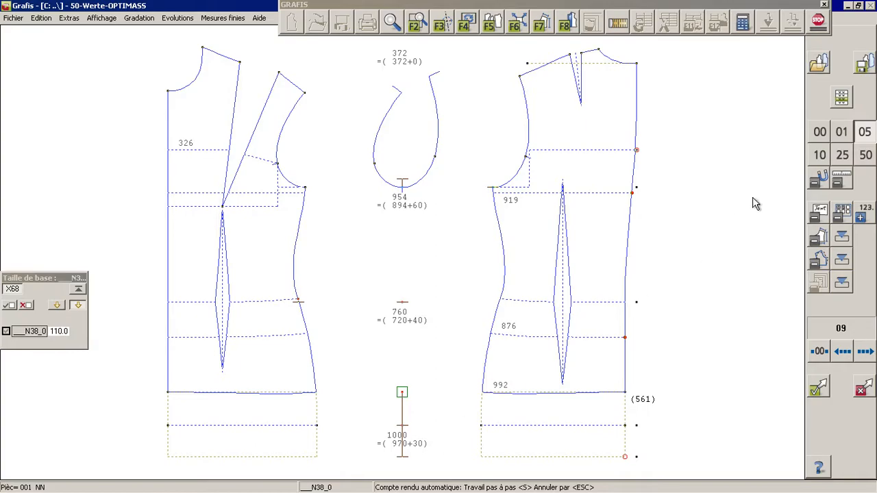
pyautogui.click(840, 134)
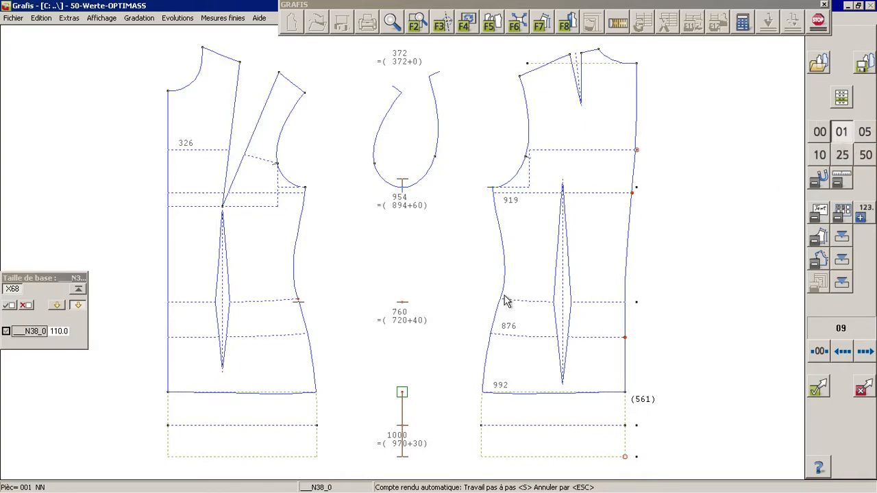
pyautogui.click(403, 395)
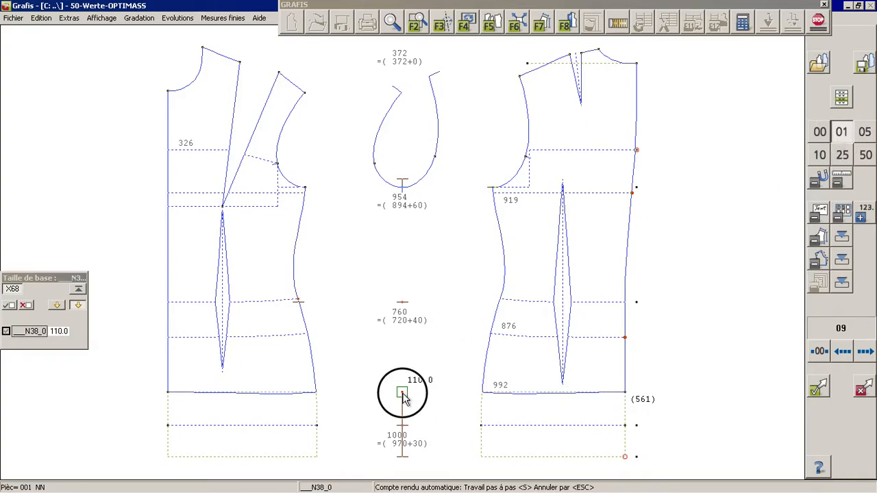
pyautogui.moveTo(403, 393); pyautogui.dragTo(402, 392)
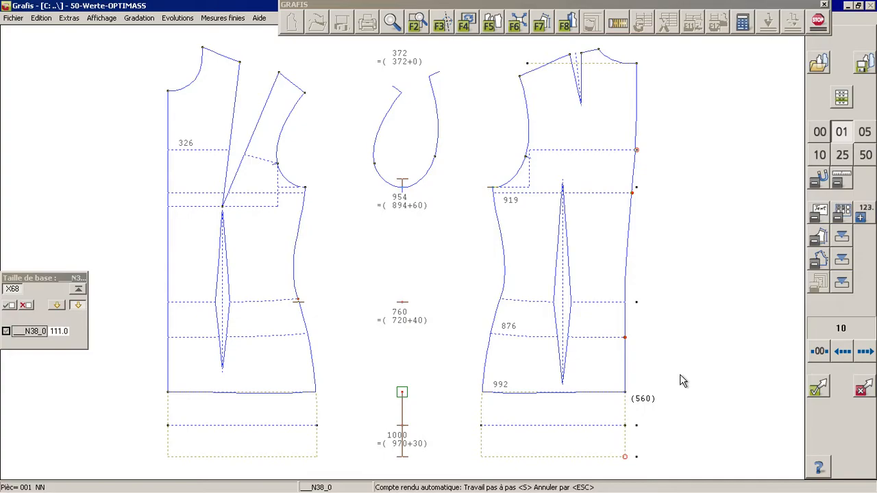
# - Activate the Pince épaule points and close the back shoulder dart by setting its width to 0
pyautogui.rightClick(476, 217)
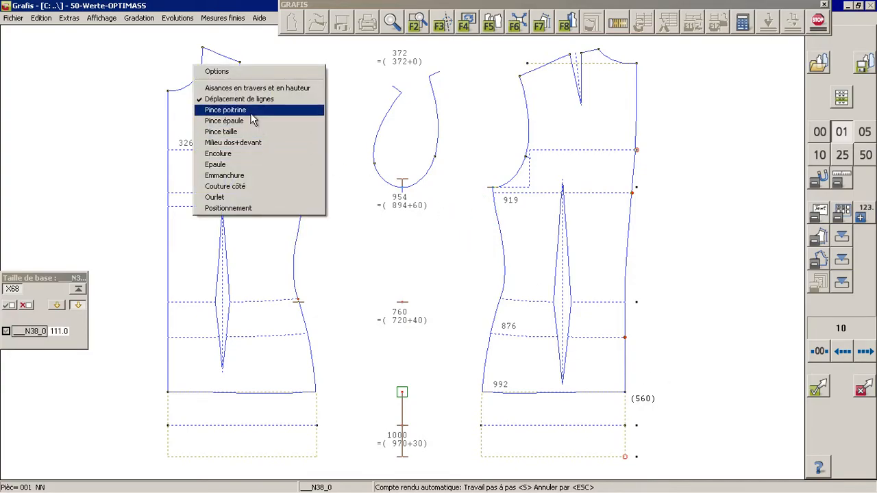
pyautogui.click(267, 110)
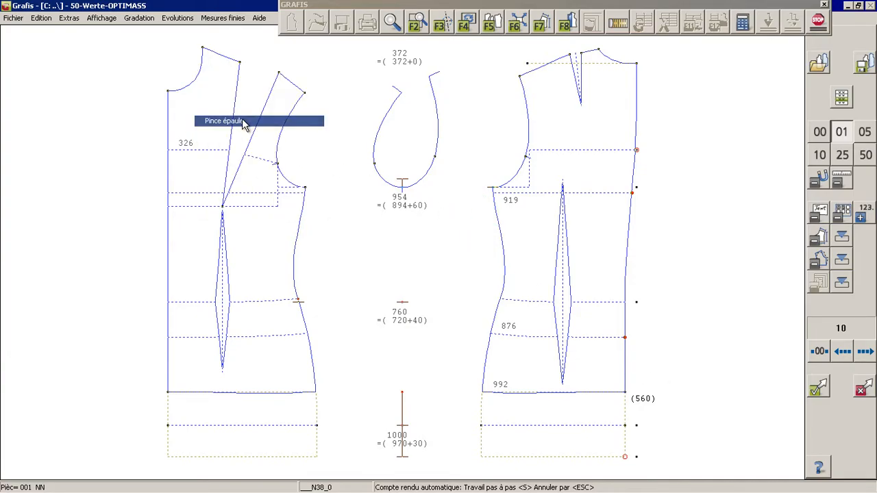
pyautogui.click(416, 22)
pyautogui.rightClick(642, 111)
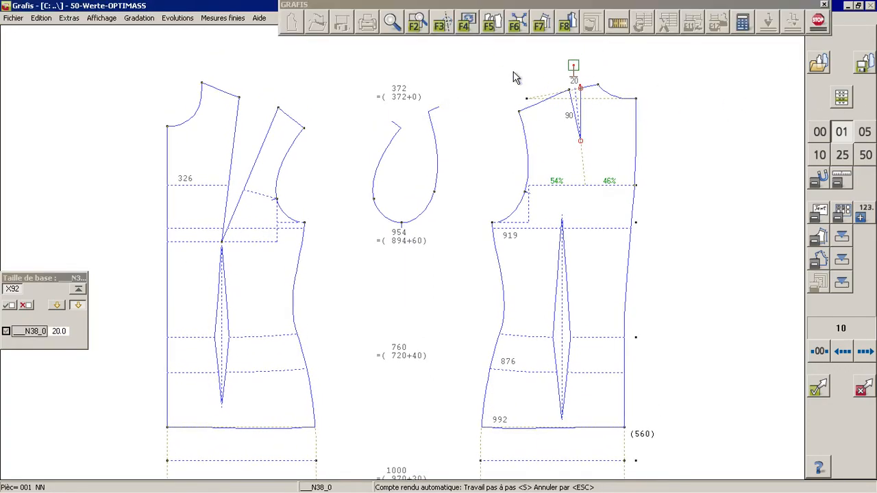
pyautogui.moveTo(574, 66); pyautogui.dragTo(580, 88)
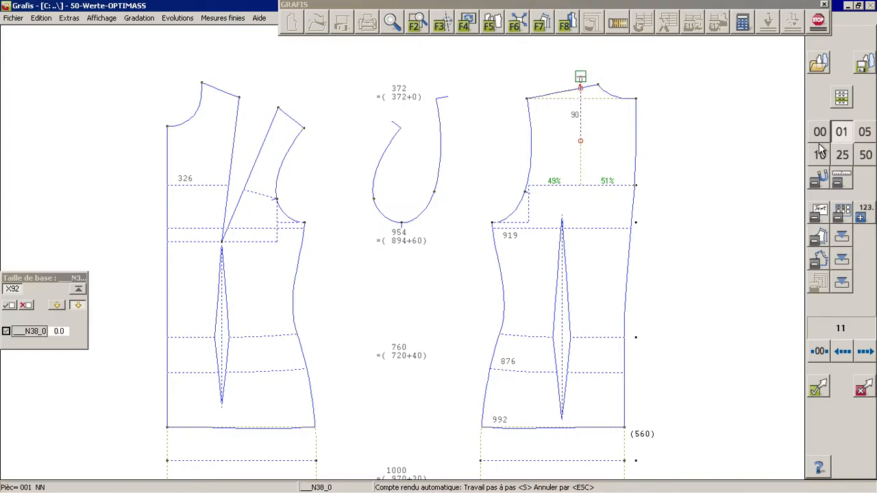
# - Activate the Encolure points and, with increment 05, lower the neckline at the centre back to a value of 20
pyautogui.rightClick(692, 165)
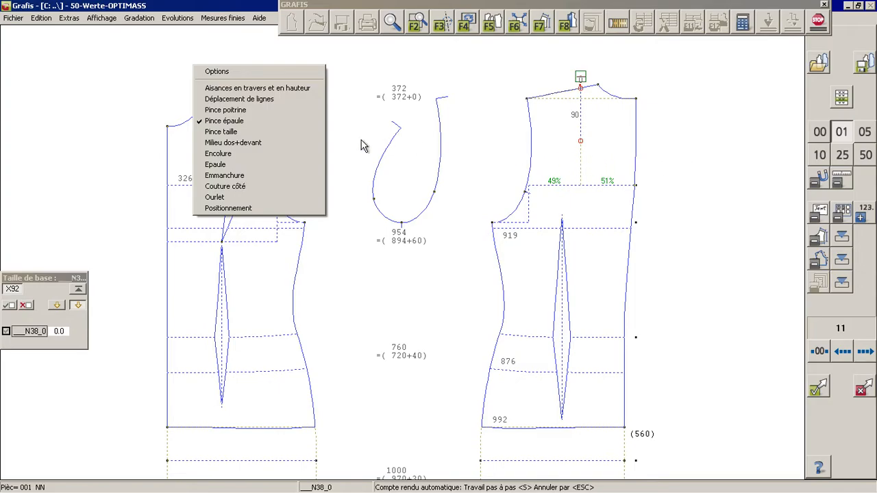
pyautogui.click(285, 154)
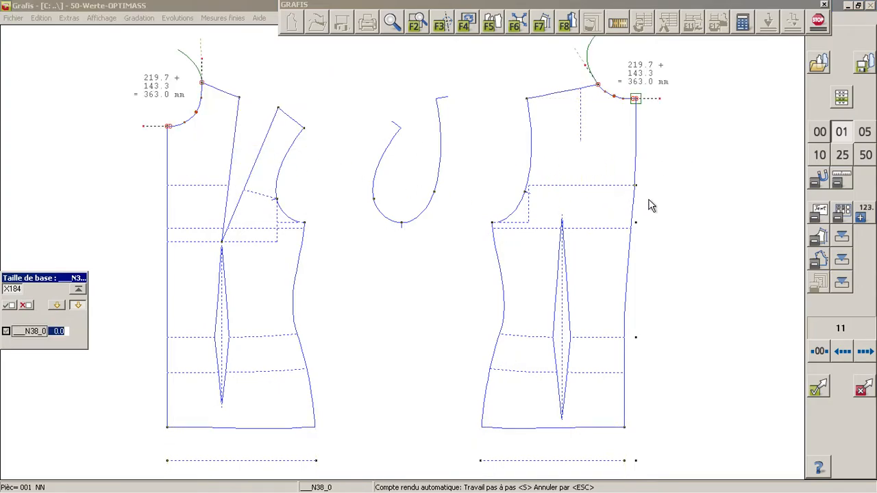
pyautogui.click(862, 134)
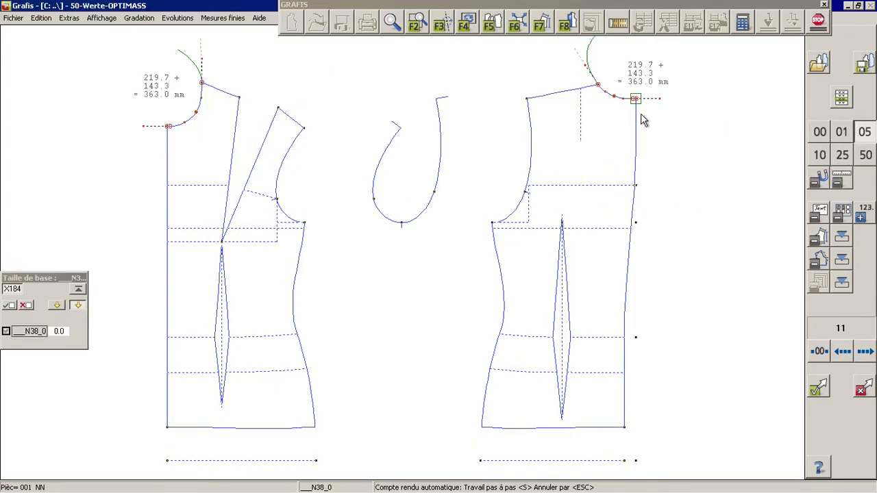
pyautogui.moveTo(644, 103); pyautogui.dragTo(638, 113)
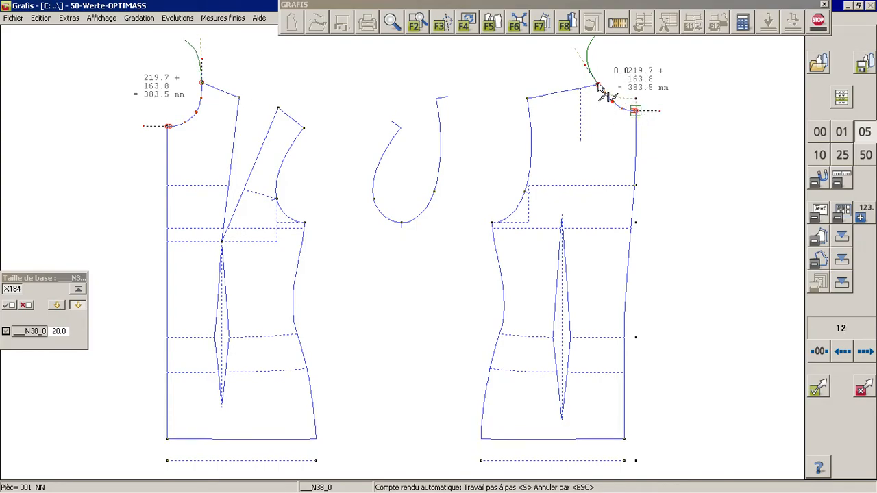
# - Widen the neckline at the shoulder to a value of 15
pyautogui.moveTo(598, 85); pyautogui.dragTo(588, 96)
pyautogui.moveTo(587, 91); pyautogui.dragTo(573, 97)
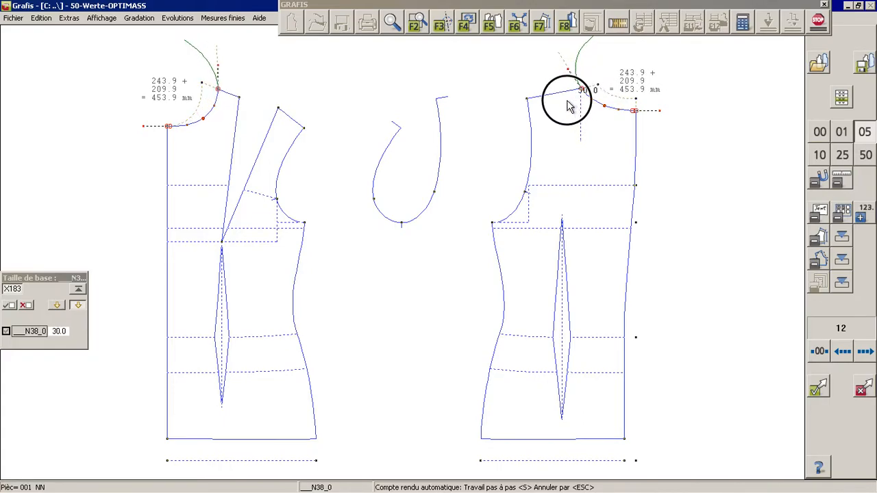
pyautogui.moveTo(583, 94)
pyautogui.mouseDown()
pyautogui.moveTo(566, 96)
pyautogui.moveTo(603, 93)
pyautogui.moveTo(582, 90)
pyautogui.moveTo(590, 86)
pyautogui.moveTo(561, 98)
pyautogui.moveTo(587, 89)
pyautogui.mouseUp()
# - Reactivate the Pince épaule points and shift the closed back shoulder dart towards the armhole to a value of 65
pyautogui.rightClick(582, 113)
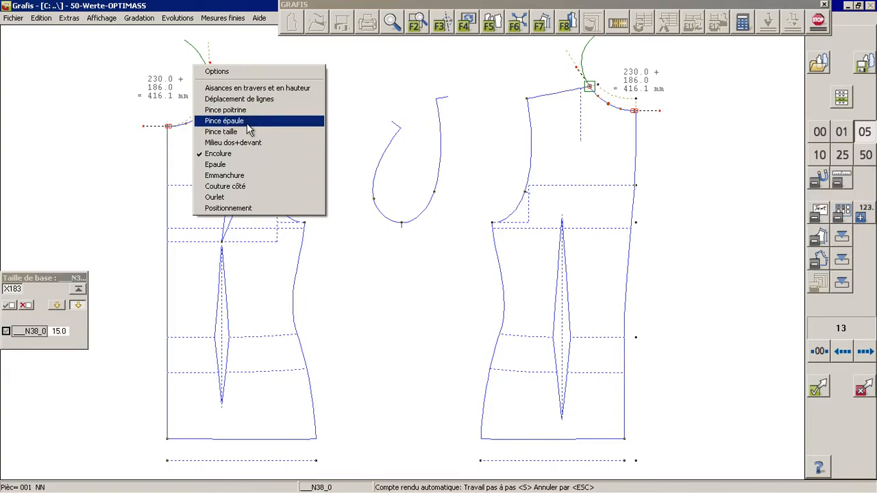
pyautogui.click(247, 124)
pyautogui.moveTo(583, 96); pyautogui.dragTo(554, 104)
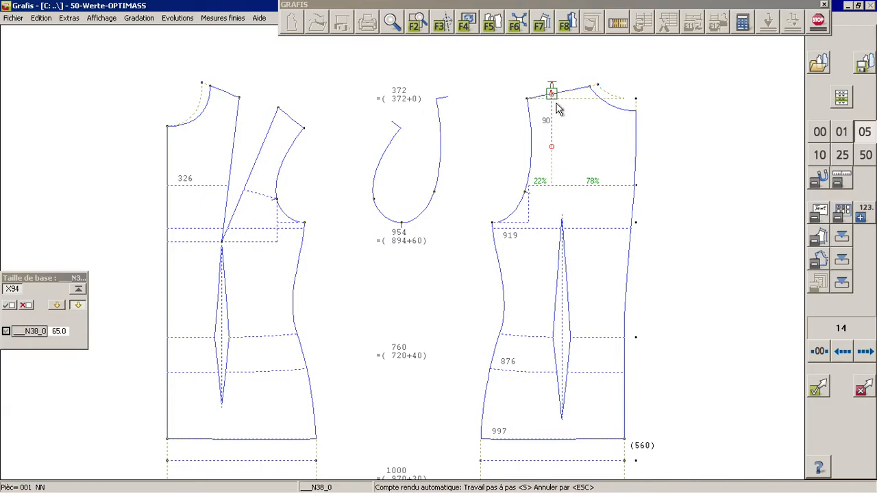
pyautogui.click(553, 94)
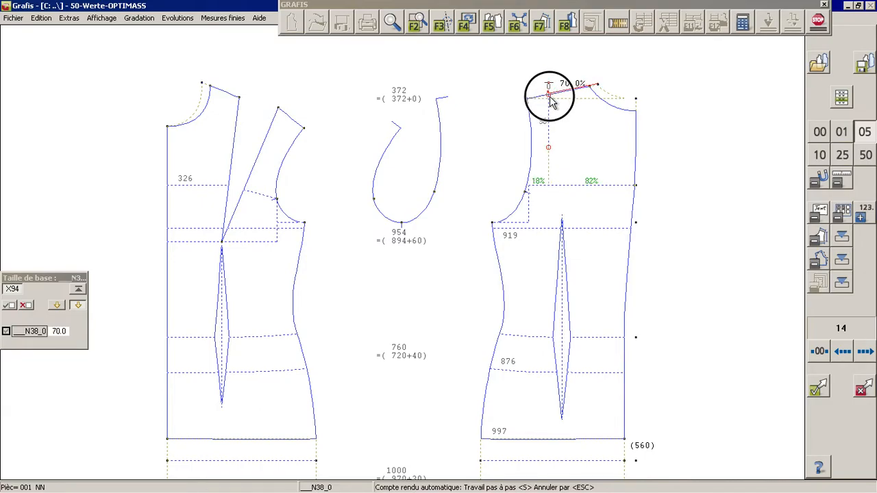
pyautogui.click(552, 69)
pyautogui.moveTo(551, 91)
pyautogui.mouseDown()
pyautogui.moveTo(584, 90)
pyautogui.moveTo(553, 91)
pyautogui.moveTo(544, 81)
pyautogui.moveTo(544, 92)
pyautogui.mouseUp()
# - Return to the Encolure points and widen the neckline at the shoulder to a value of 40
pyautogui.rightClick(570, 114)
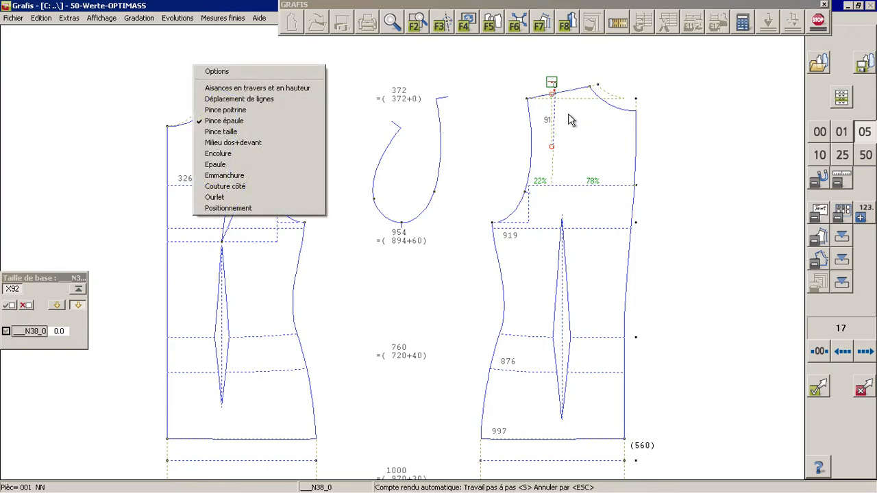
pyautogui.click(251, 176)
pyautogui.moveTo(598, 109); pyautogui.dragTo(578, 99)
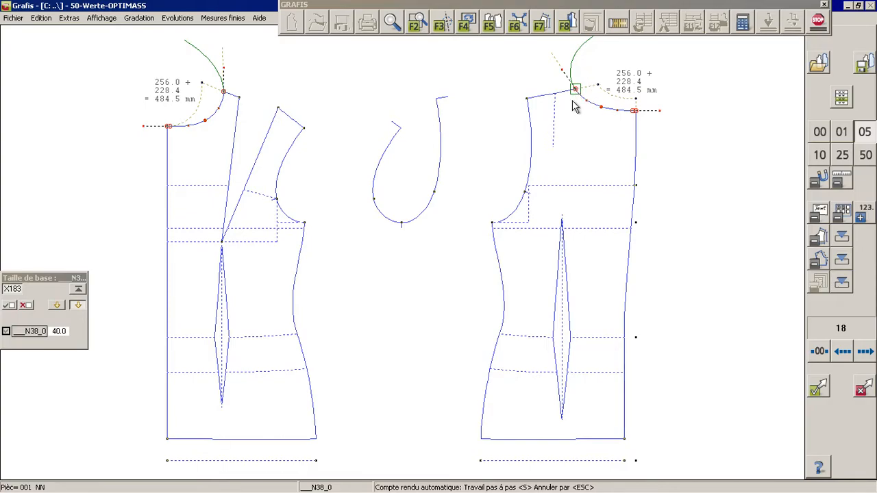
# - Lower the neckline at the centre front to a value of 70 and accept the interactive construction
pyautogui.scroll(2, 576, 109)
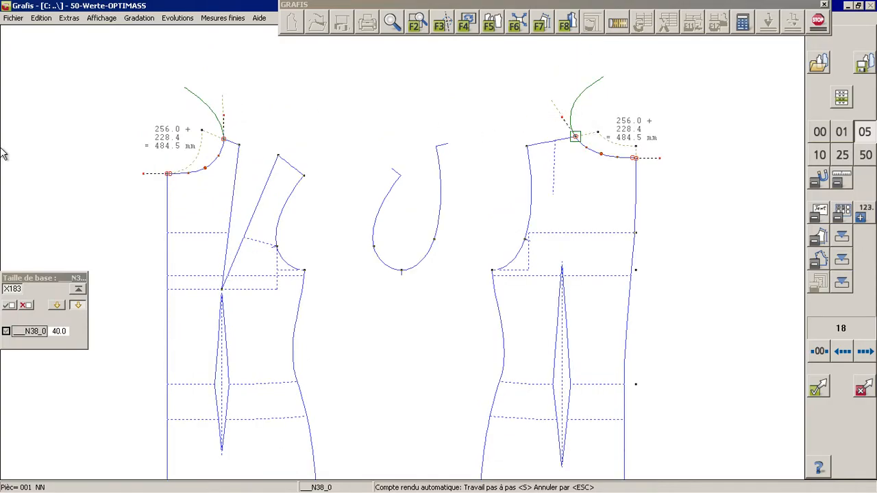
pyautogui.moveTo(167, 175); pyautogui.dragTo(167, 215)
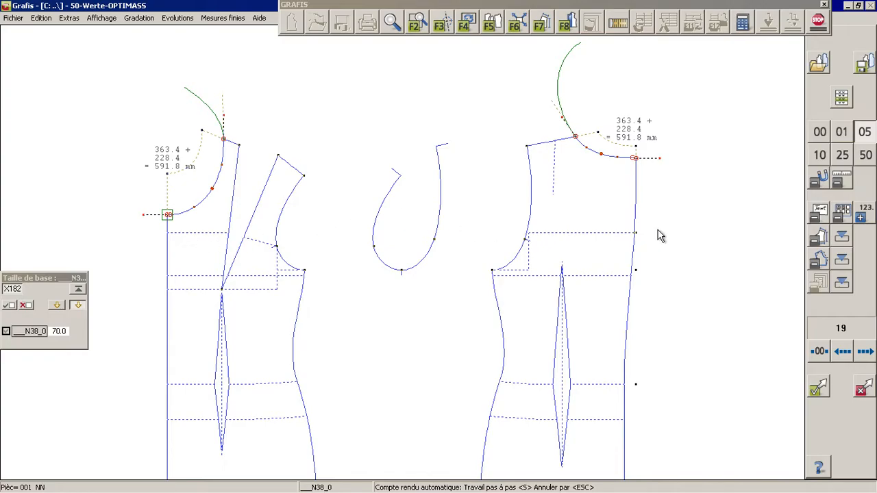
pyautogui.scroll(-3, 458, 223)
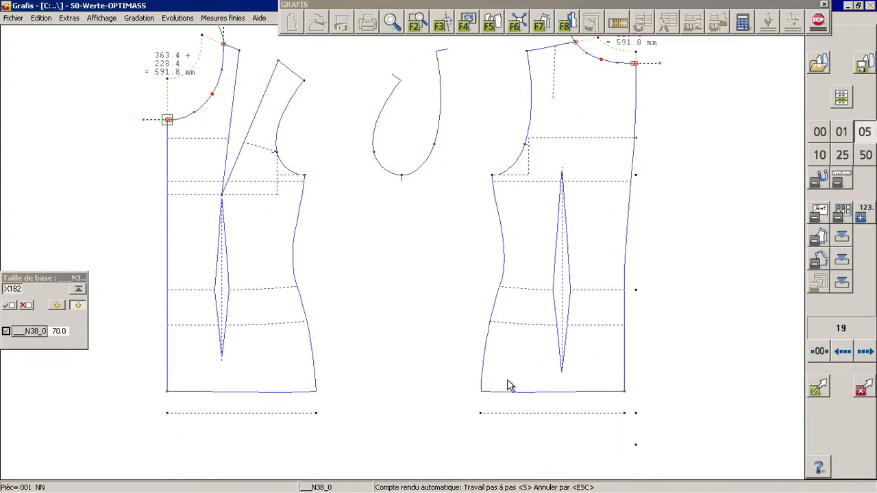
pyautogui.click(819, 392)
pyautogui.click(820, 392)
pyautogui.click(819, 392)
pyautogui.click(820, 392)
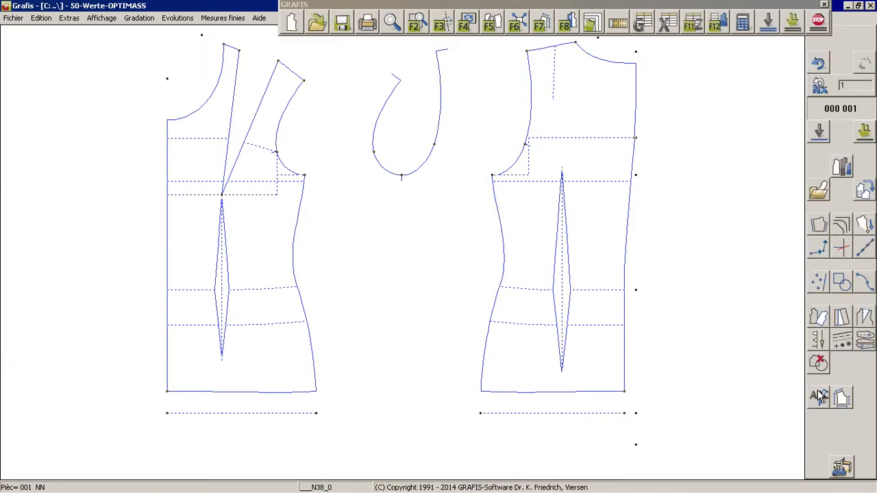
# - Add sizes N40_0, N42_0 and N44_0 to the size table and grade the top in all listed sizes
pyautogui.scroll(1, 565, 259)
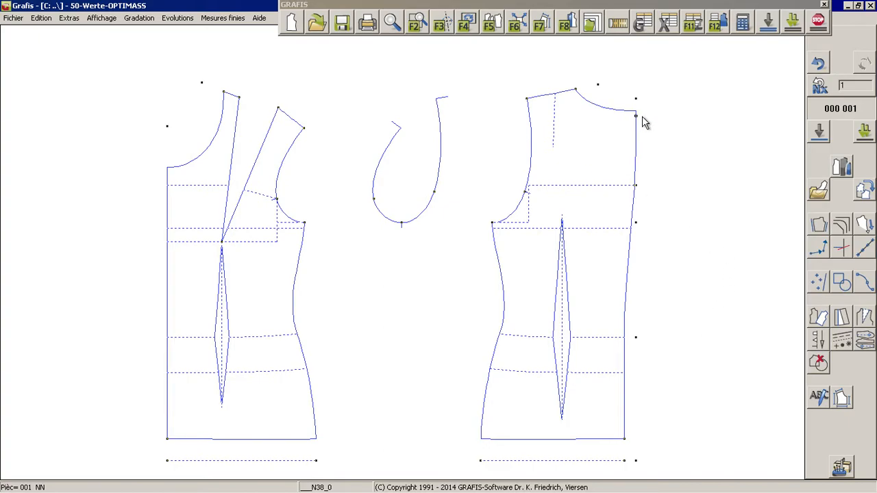
pyautogui.click(642, 24)
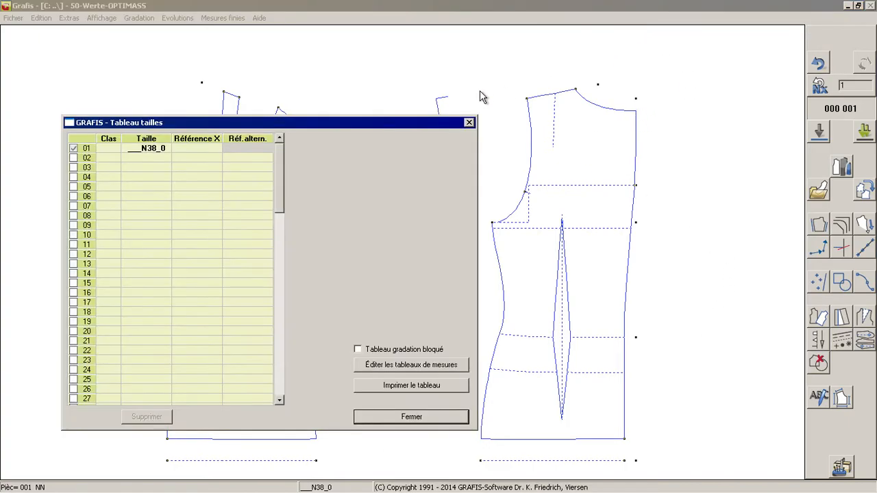
pyautogui.click(151, 157)
pyautogui.click(387, 141)
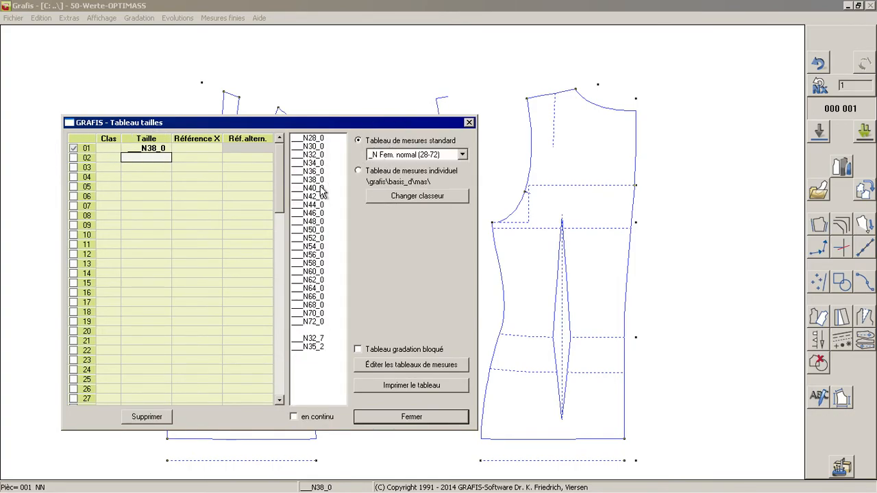
pyautogui.moveTo(318, 187); pyautogui.dragTo(321, 205)
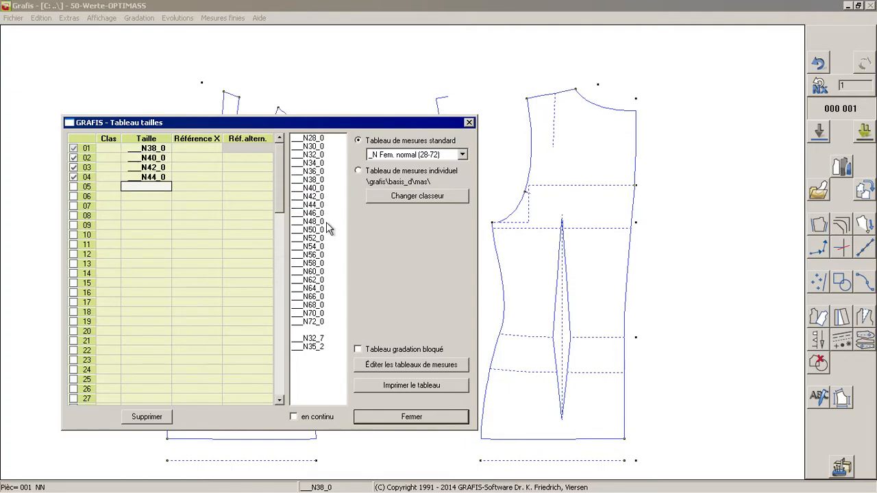
pyautogui.click(410, 417)
pyautogui.click(864, 133)
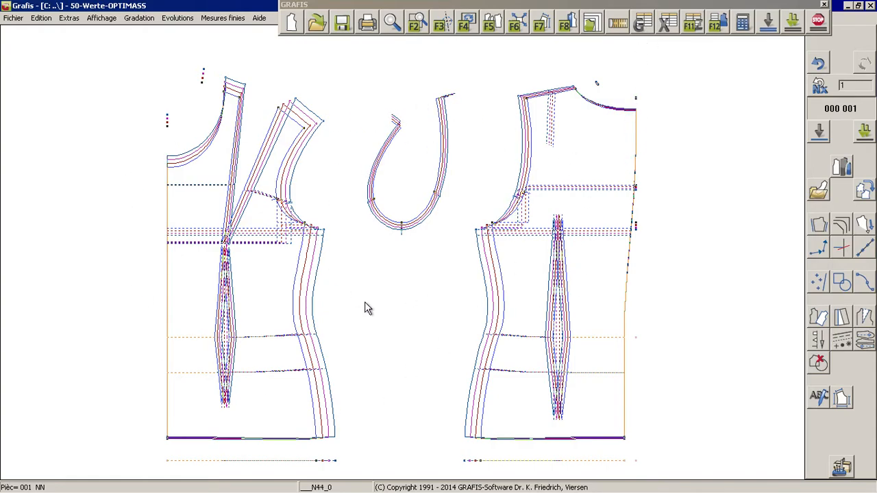
# - Open the base construction help for Haut 50 and examine the diagram and formulas of its Quermaße
pyautogui.click(817, 193)
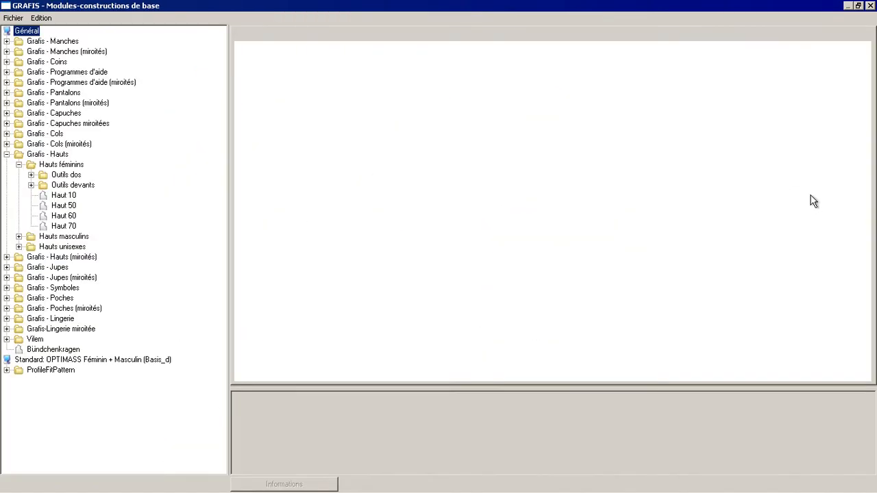
pyautogui.click(63, 205)
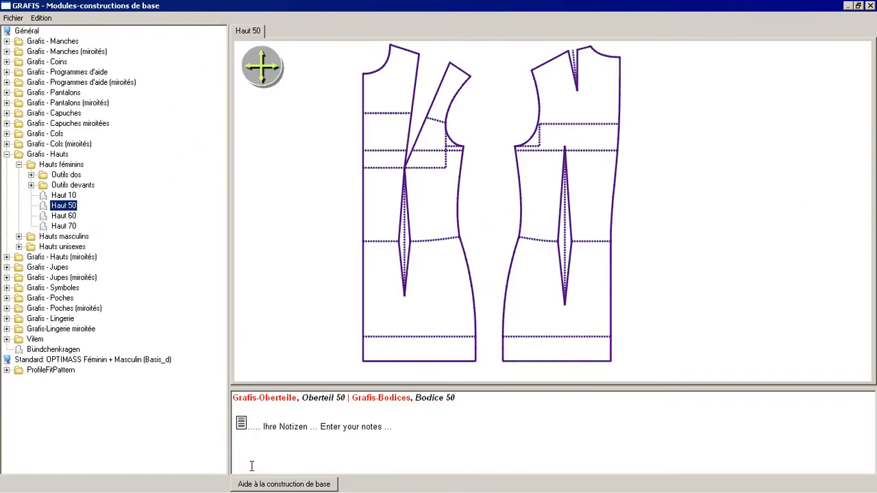
pyautogui.click(265, 485)
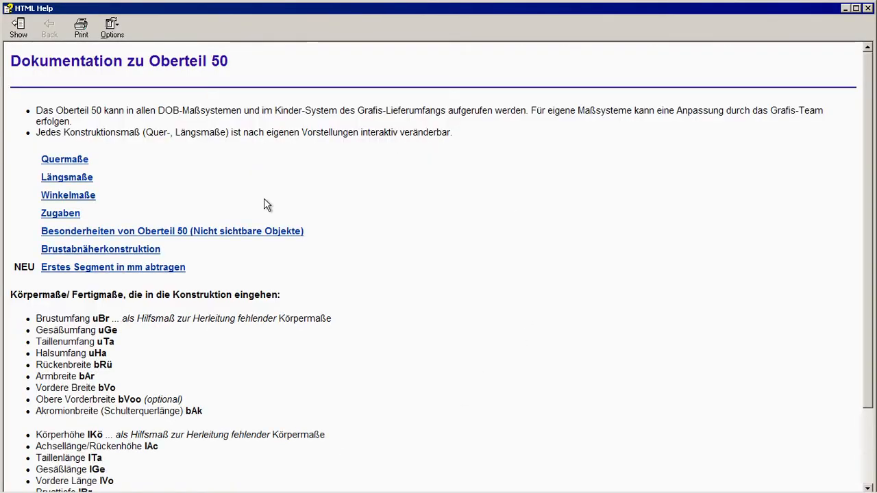
pyautogui.click(66, 160)
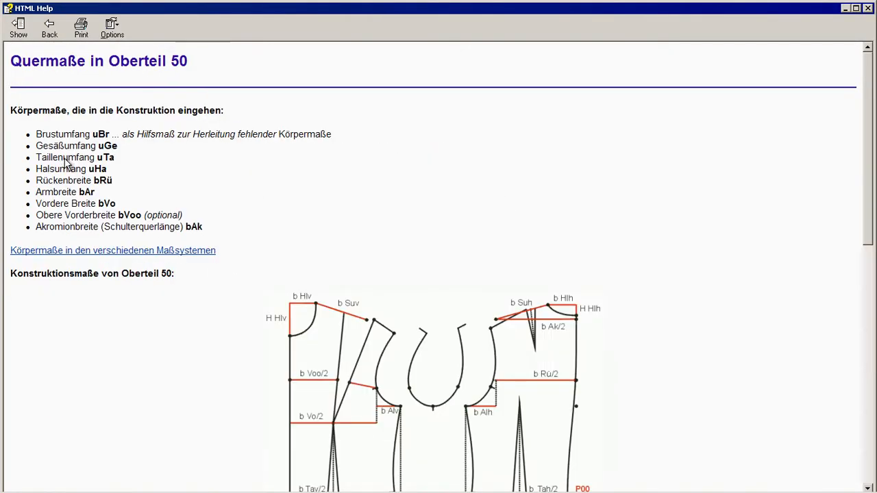
pyautogui.scroll(-12, 300, 264)
pyautogui.scroll(8, 299, 265)
pyautogui.scroll(-8, 299, 265)
pyautogui.scroll(8, 300, 265)
pyautogui.scroll(-7, 299, 265)
pyautogui.scroll(8, 299, 269)
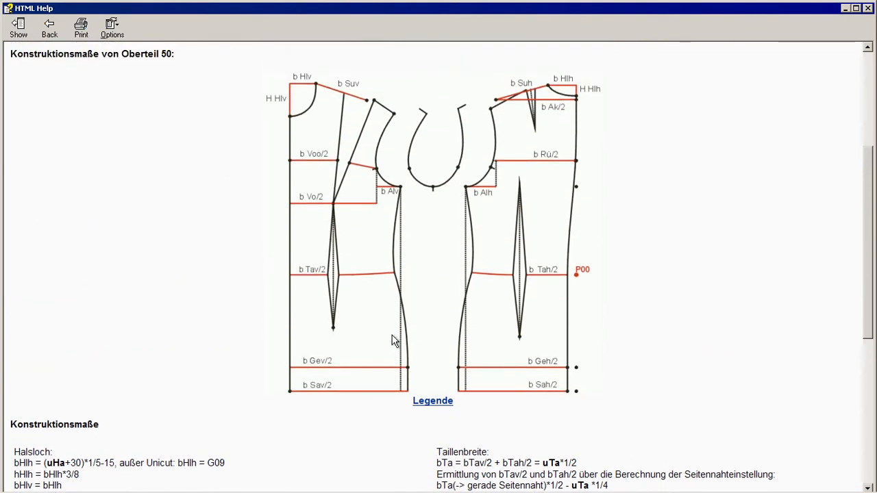
# - Examine the Längsmaße diagram of the same construction, then close the help and the construction library
pyautogui.click(47, 33)
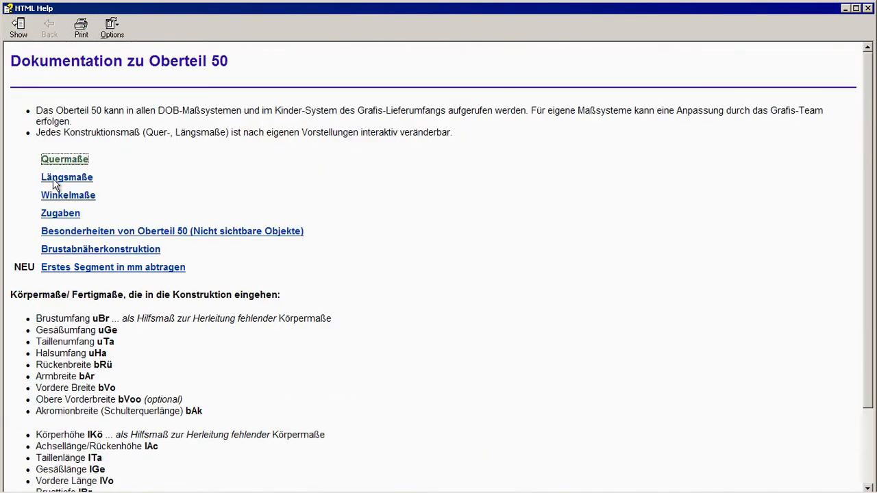
pyautogui.click(55, 180)
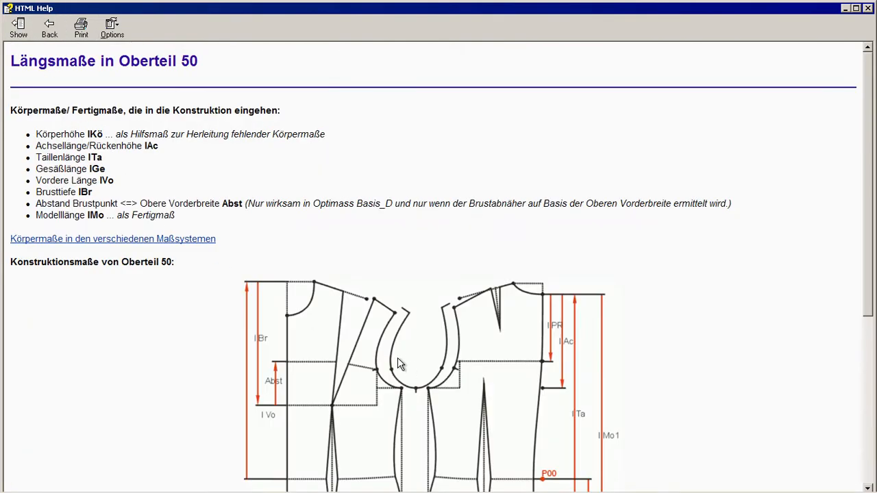
pyautogui.scroll(-3, 401, 363)
pyautogui.scroll(1, 402, 363)
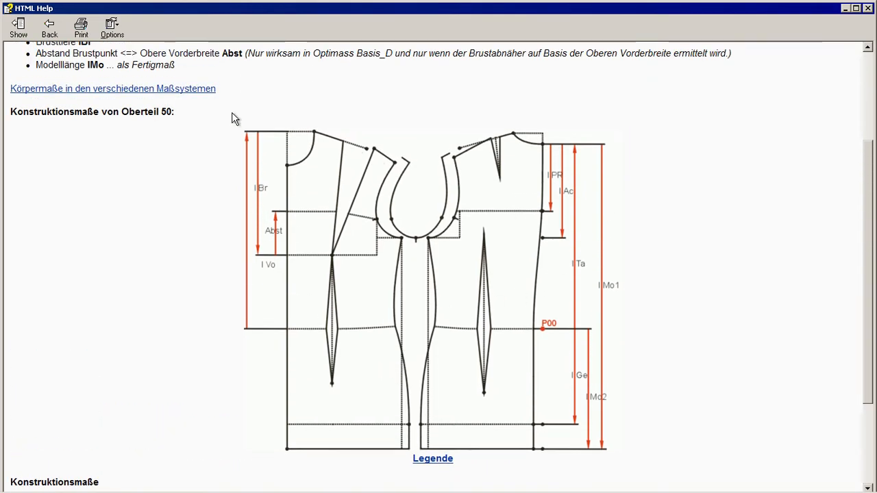
pyautogui.scroll(-2, 729, 349)
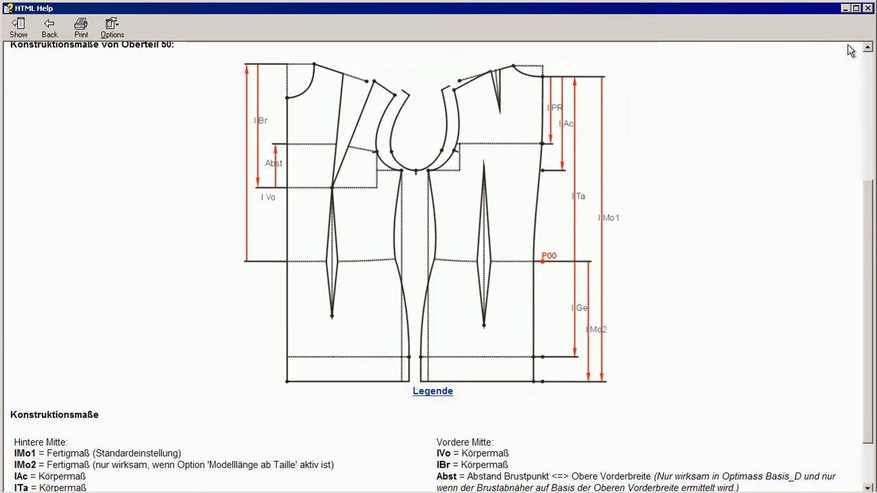
pyautogui.click(868, 8)
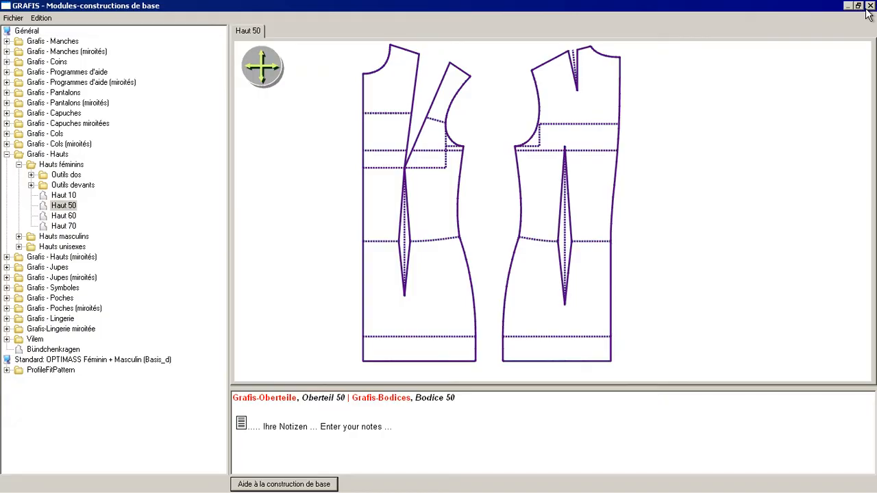
pyautogui.click(870, 5)
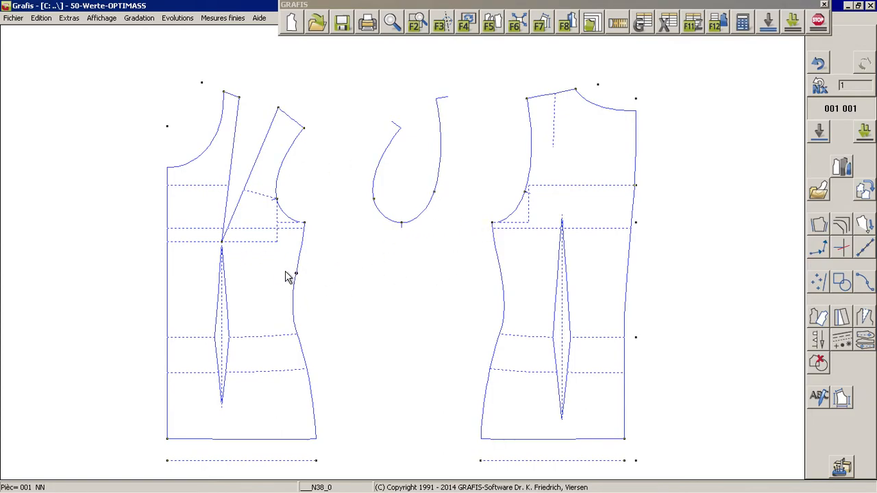
# - Reopen the top's interactive construction and try a waist ease of 305 and a front chest width addition (X41) of 150
pyautogui.click(312, 274)
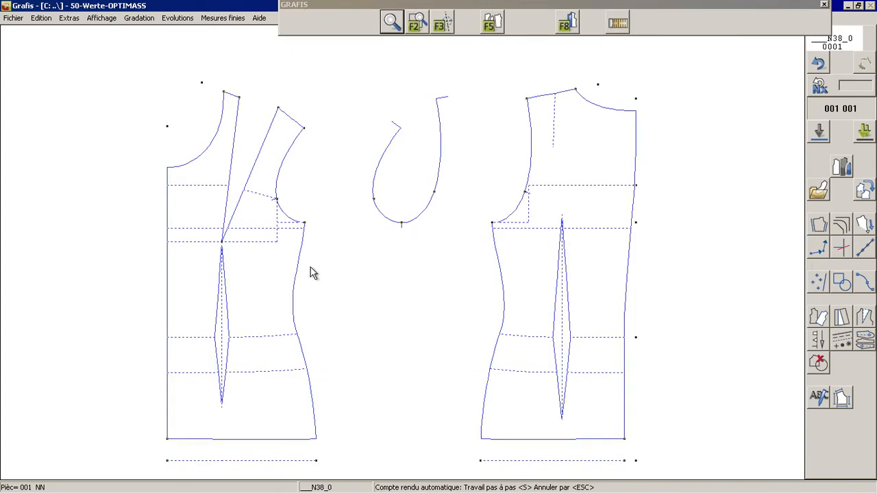
pyautogui.moveTo(414, 338); pyautogui.dragTo(491, 337)
pyautogui.moveTo(284, 245); pyautogui.dragTo(364, 243)
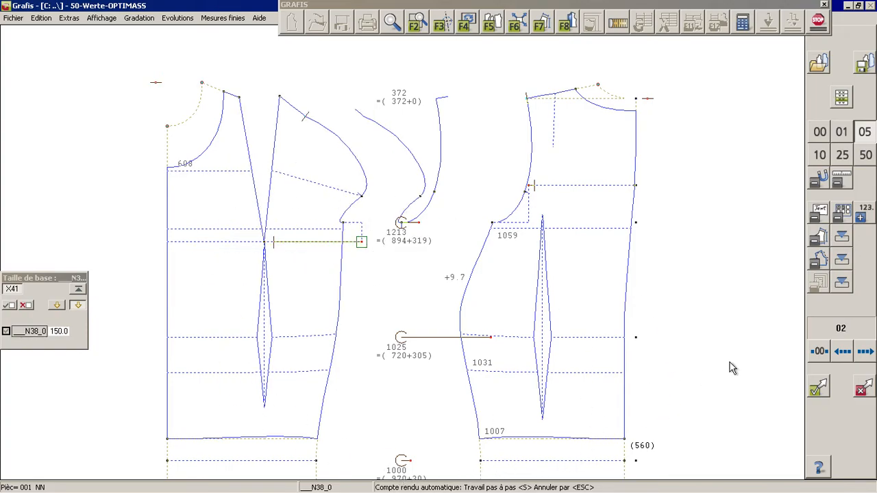
# - Undo the front chest width change and redo it, repeating this once to compare both states
pyautogui.click(843, 357)
pyautogui.click(866, 352)
pyautogui.click(843, 353)
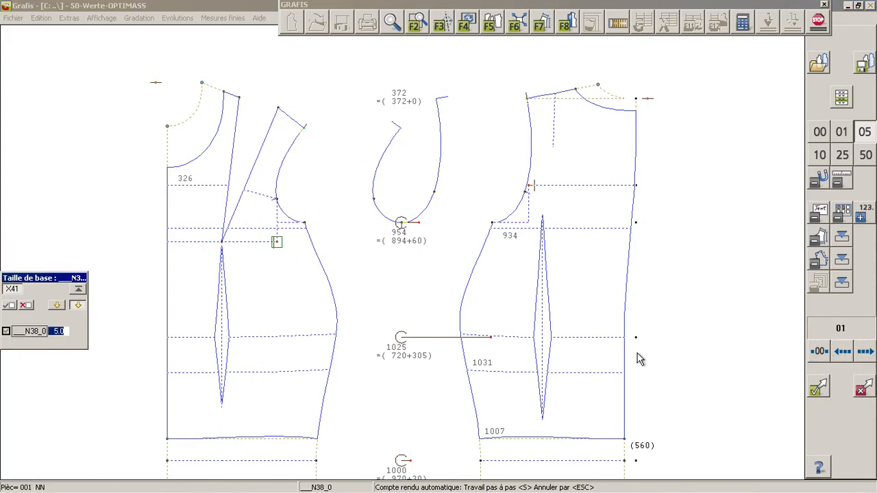
pyautogui.click(862, 352)
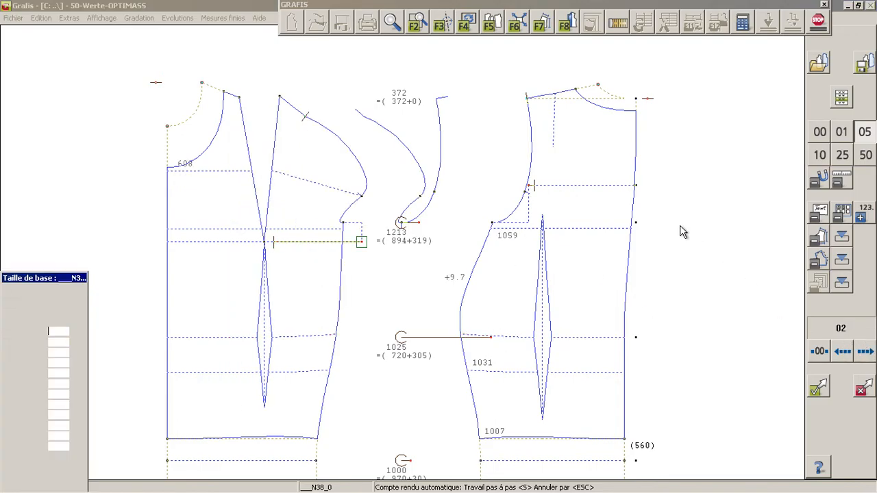
# - Try extending the back shoulder point by 60 and the back width (X42) to 195
pyautogui.click(528, 103)
pyautogui.click(529, 192)
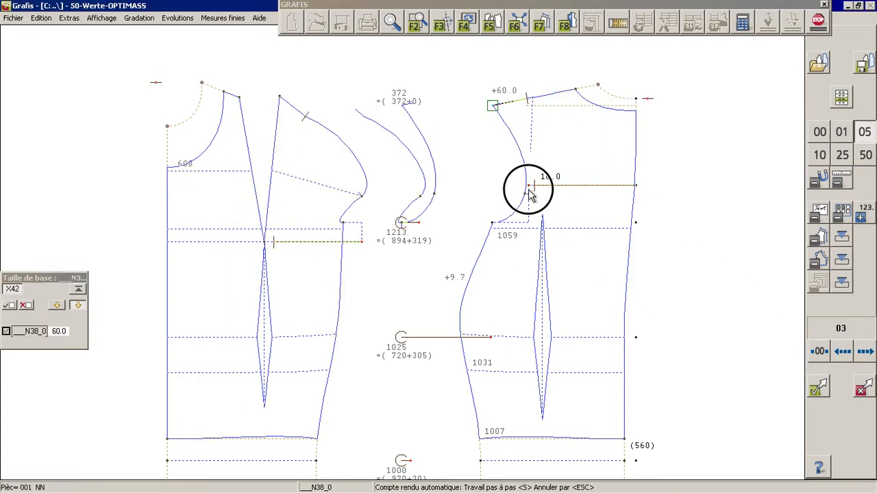
# - Step back through the trial changes to the initial state, restore them, and cancel the interactive construction without keeping them
pyautogui.click(843, 352)
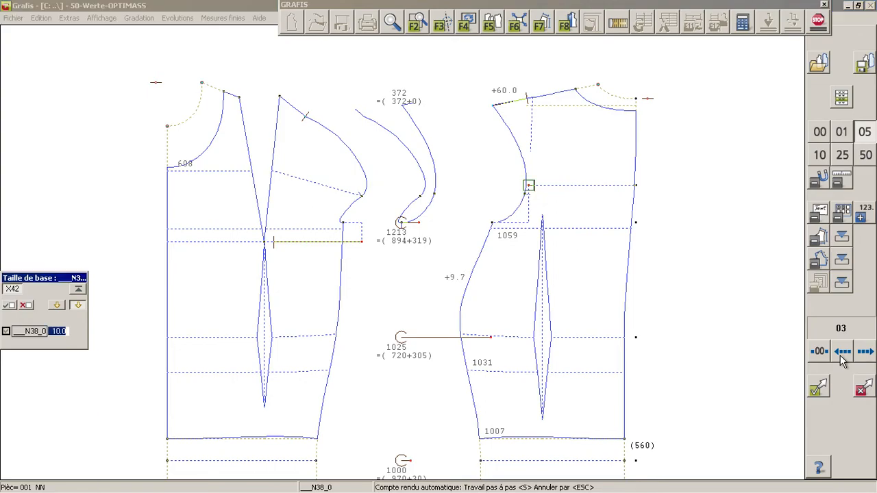
pyautogui.click(843, 352)
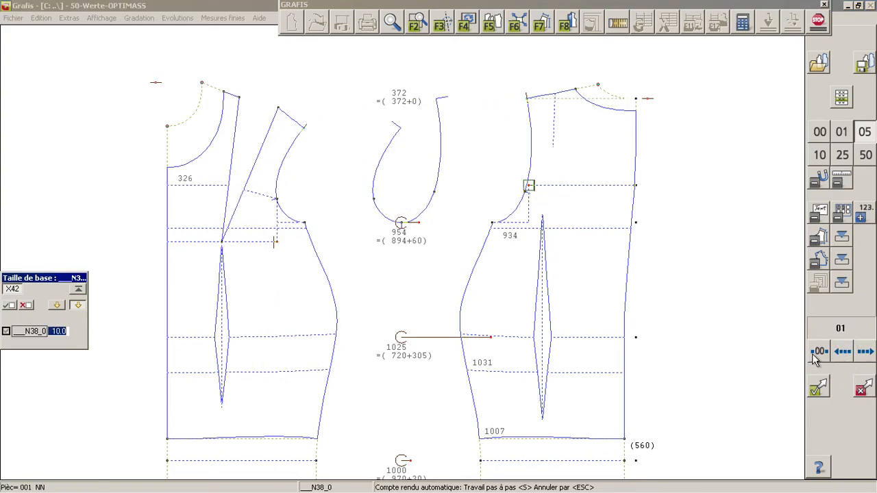
pyautogui.click(814, 355)
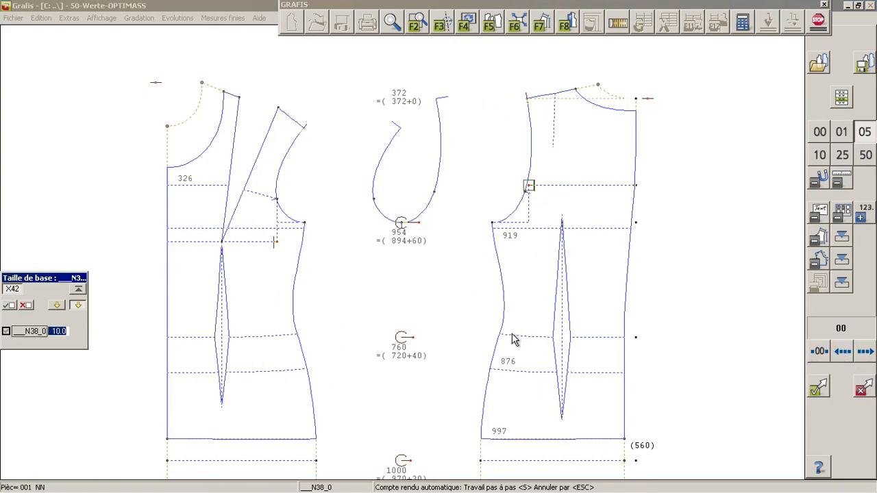
pyautogui.click(835, 350)
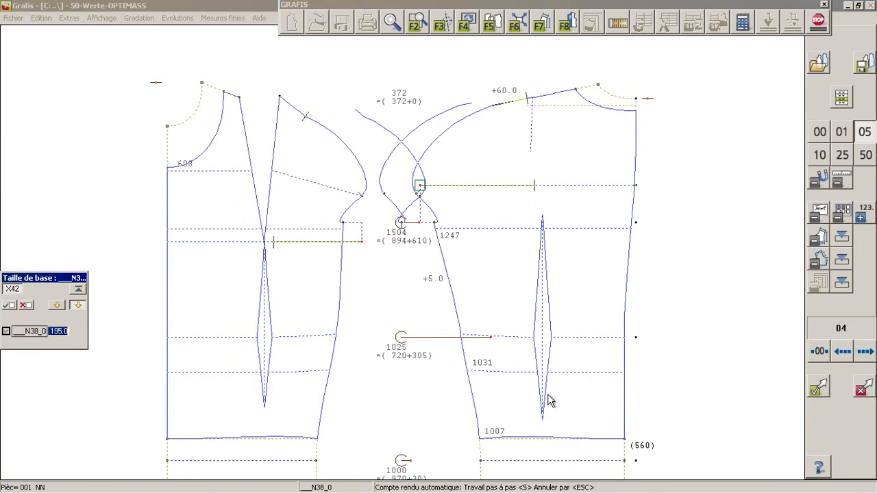
pyautogui.click(865, 397)
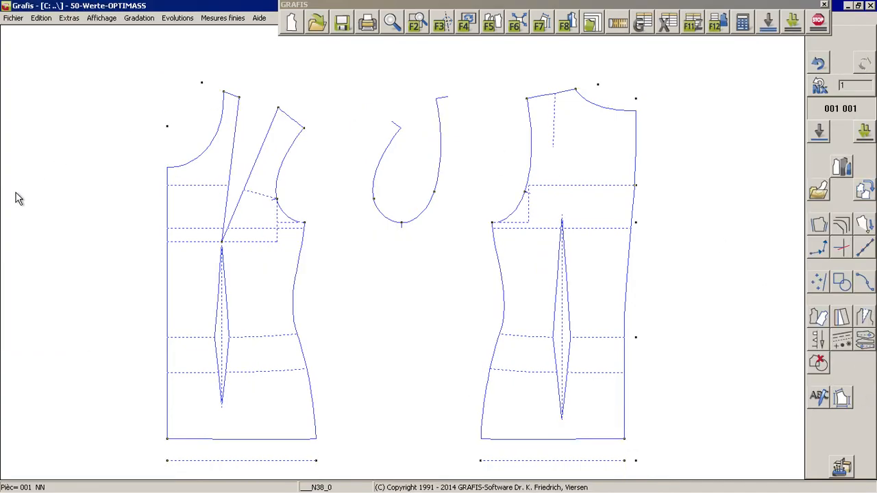